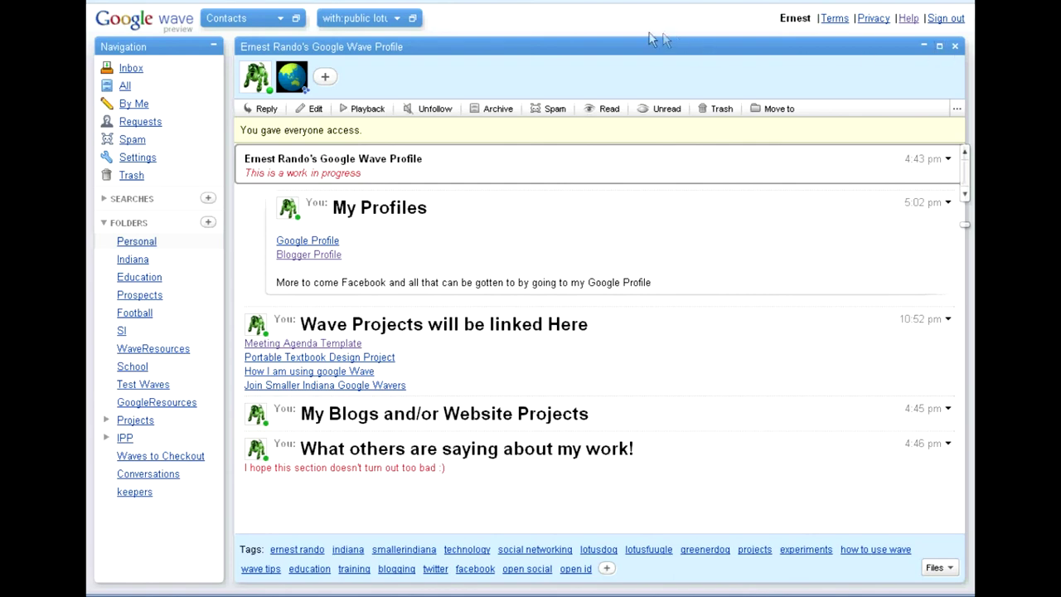
Restore the public wave search results and move the Google Wave Profile wave to the Personal folder
click(412, 20)
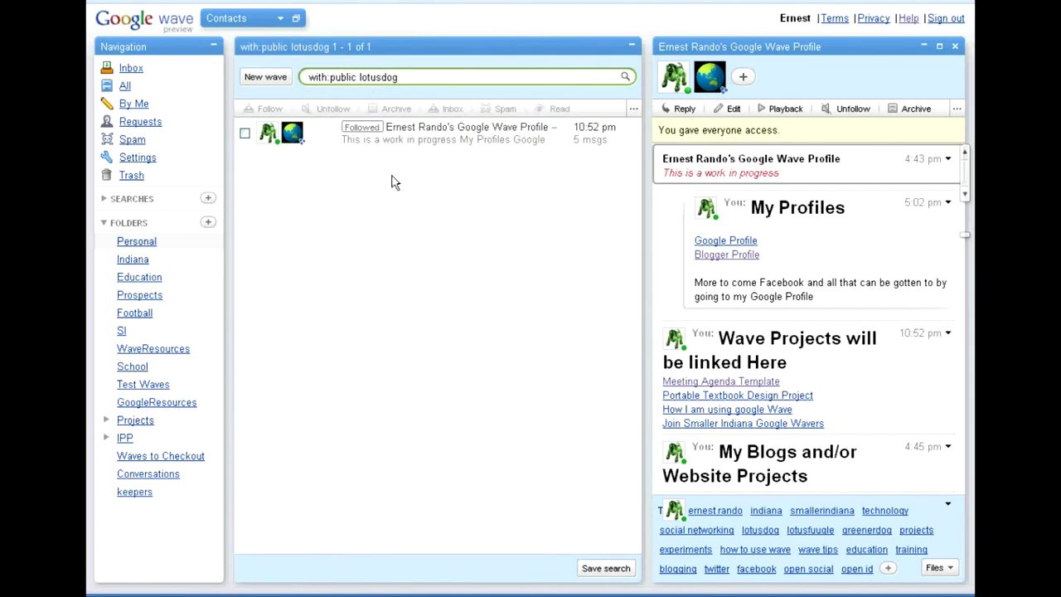
click(420, 139)
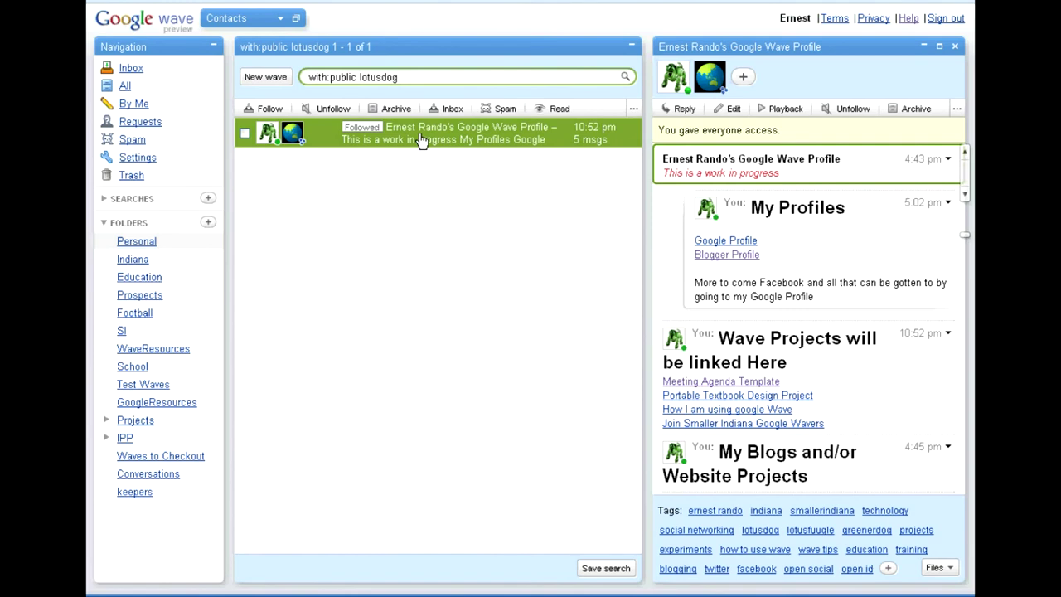
click(634, 108)
click(612, 182)
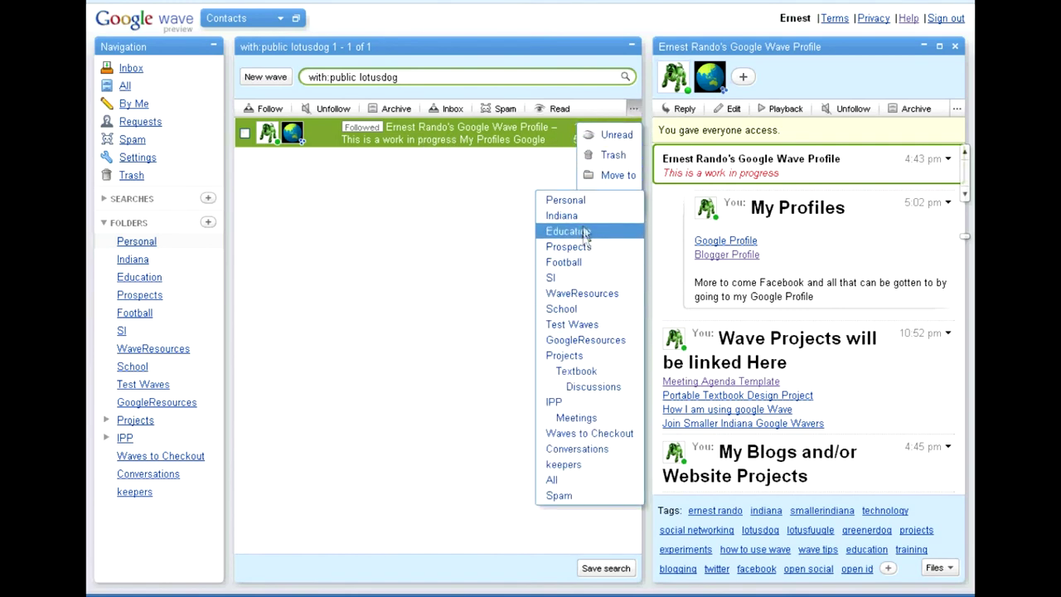
click(565, 200)
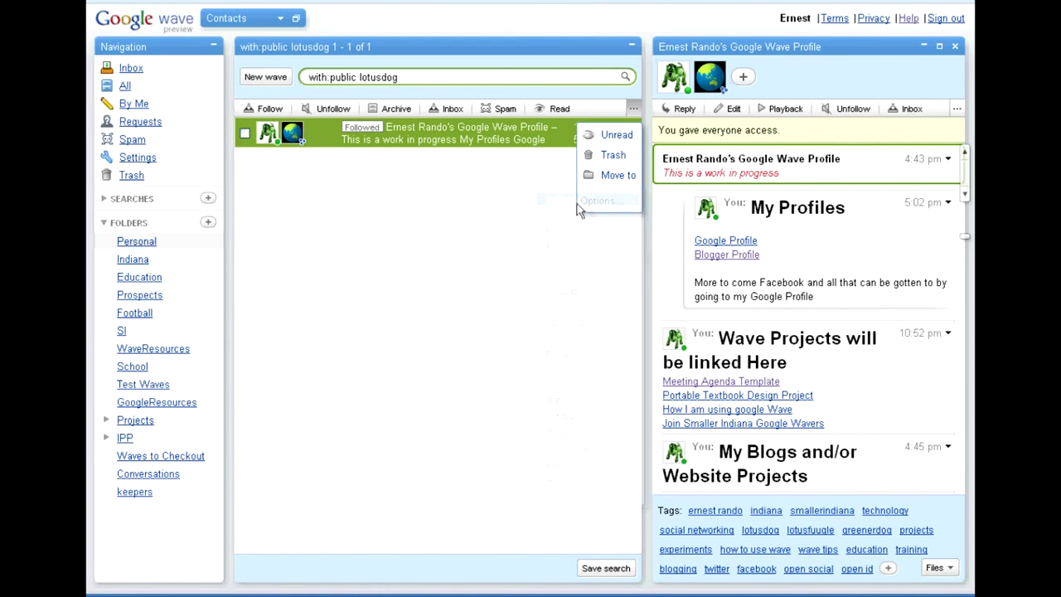
Add a new navigation folder named "Create a folder"
click(126, 224)
click(127, 224)
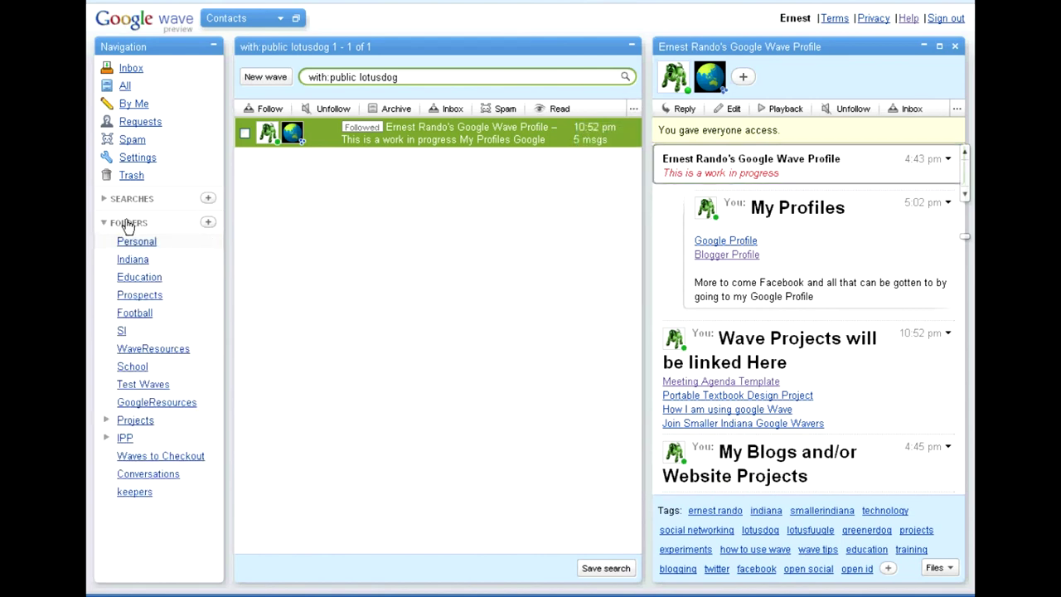
click(209, 223)
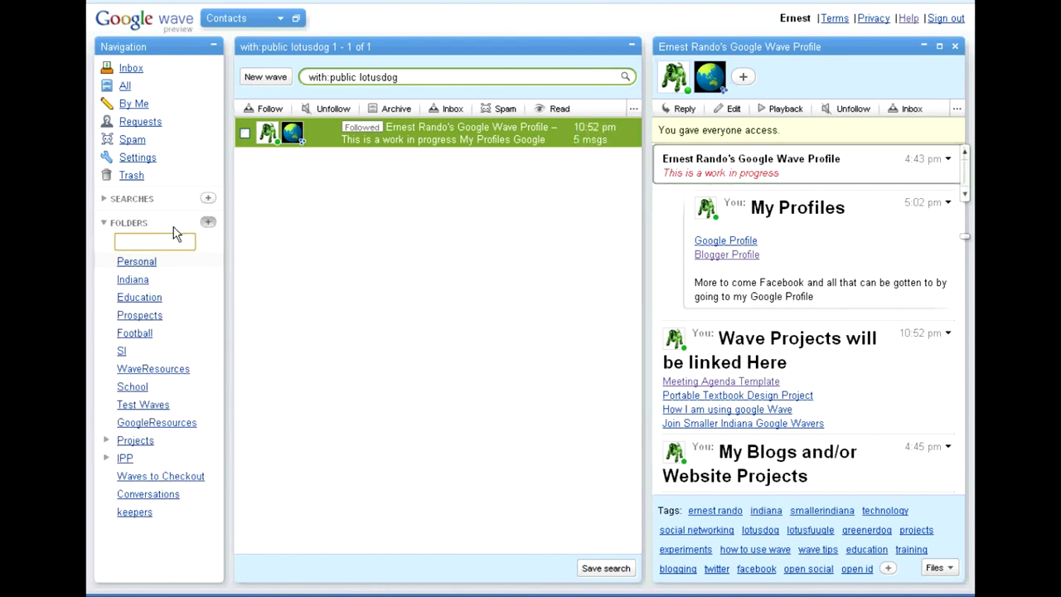
text(Create a folder)
key(Return)
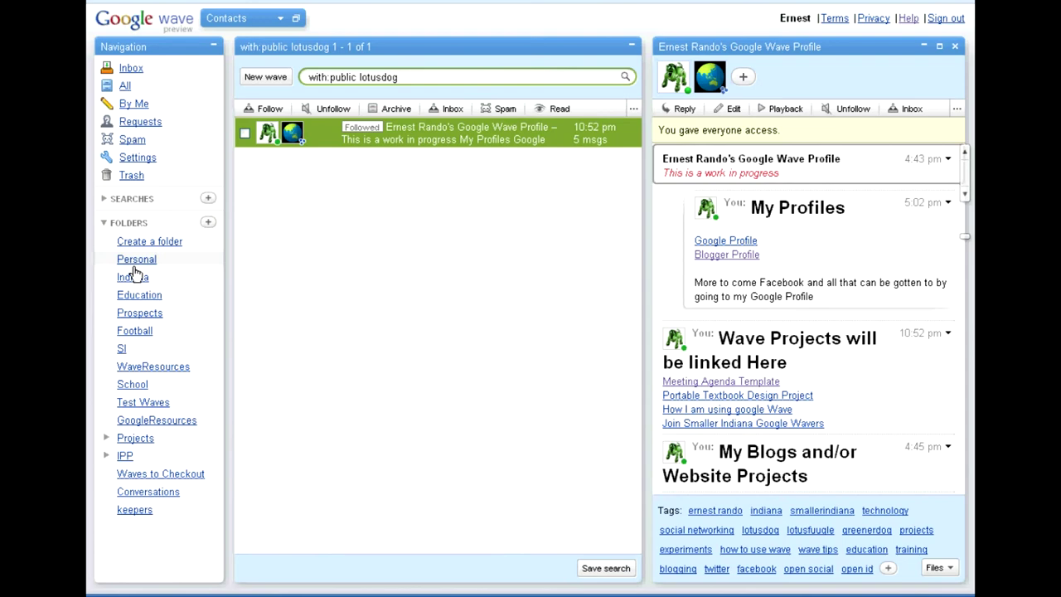
Open the Meeting Agenda Template wave from the inbox and read through all its sections down to the technical questions area
click(129, 70)
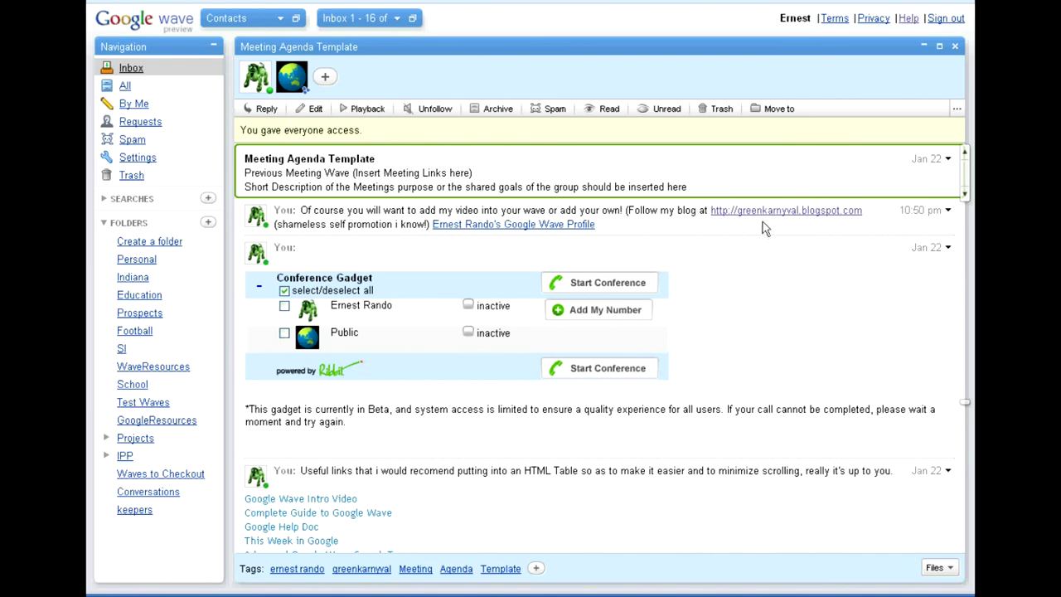
scroll(759, 234, down, 4)
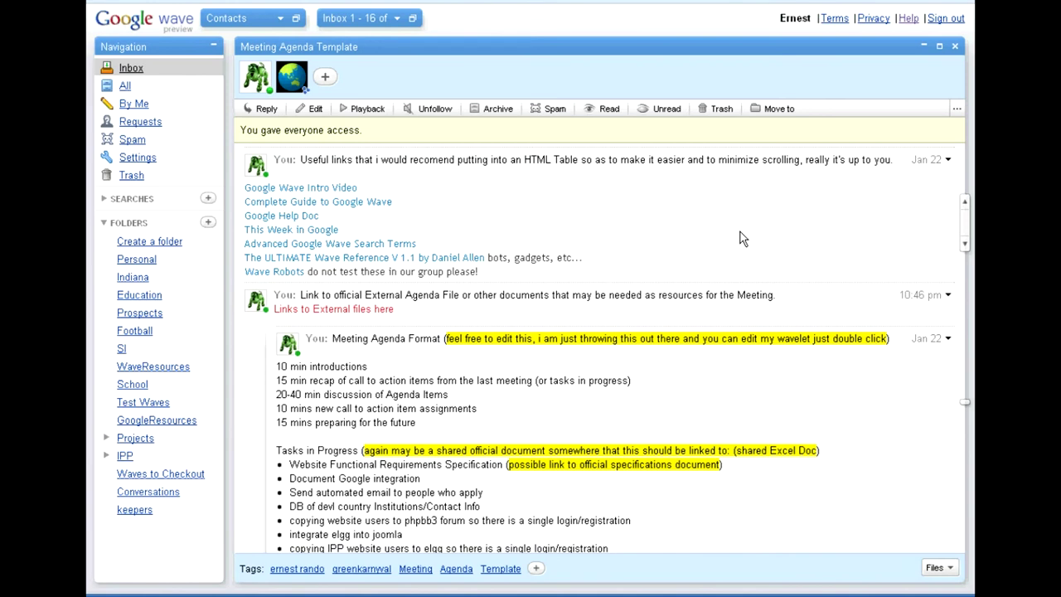
scroll(740, 236, down, 2)
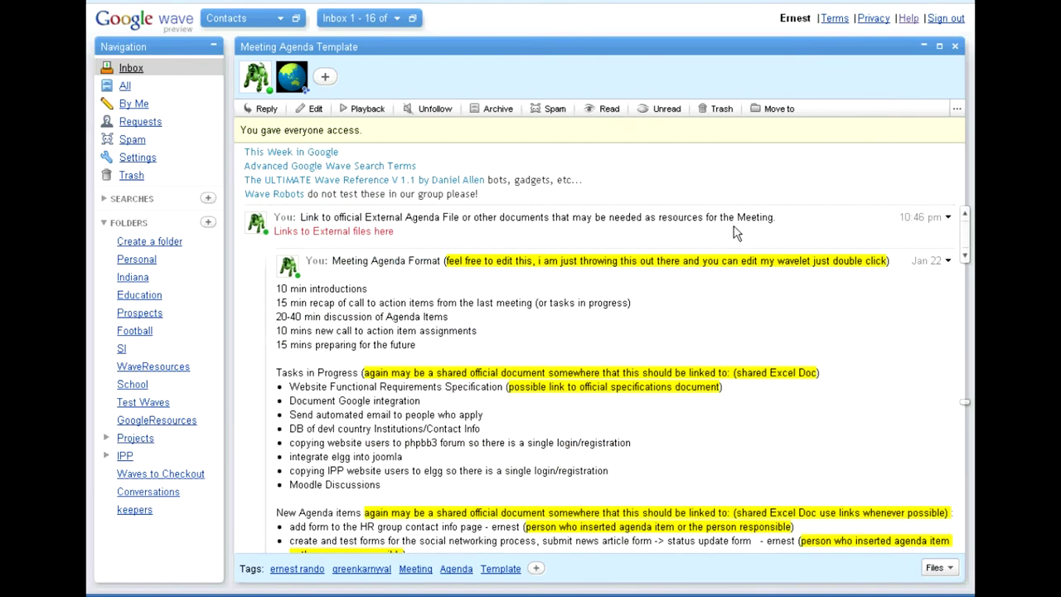
scroll(735, 234, down, 2)
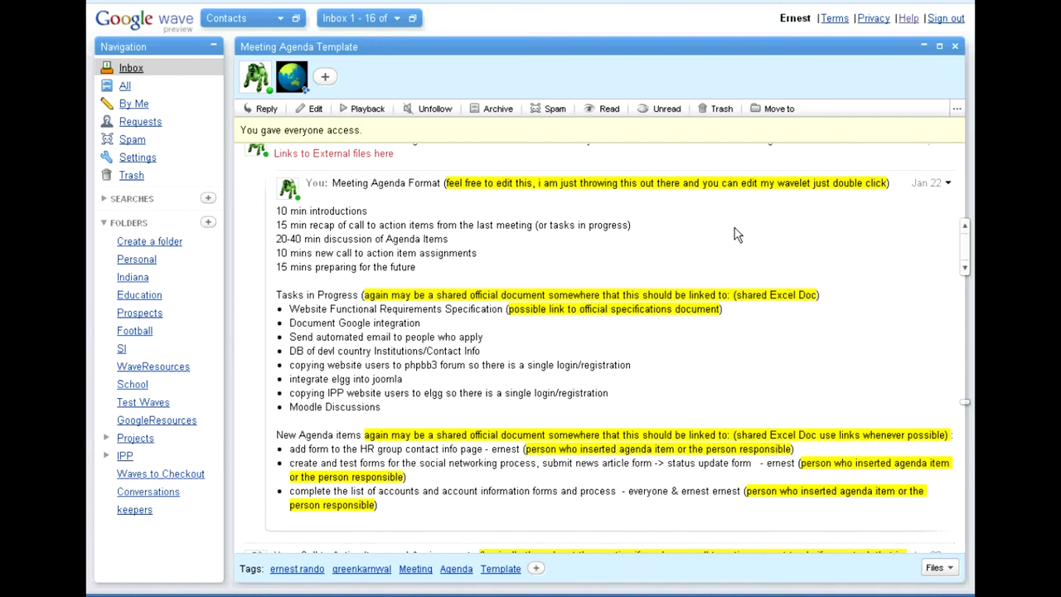
scroll(736, 234, down, 3)
scroll(736, 234, down, 2)
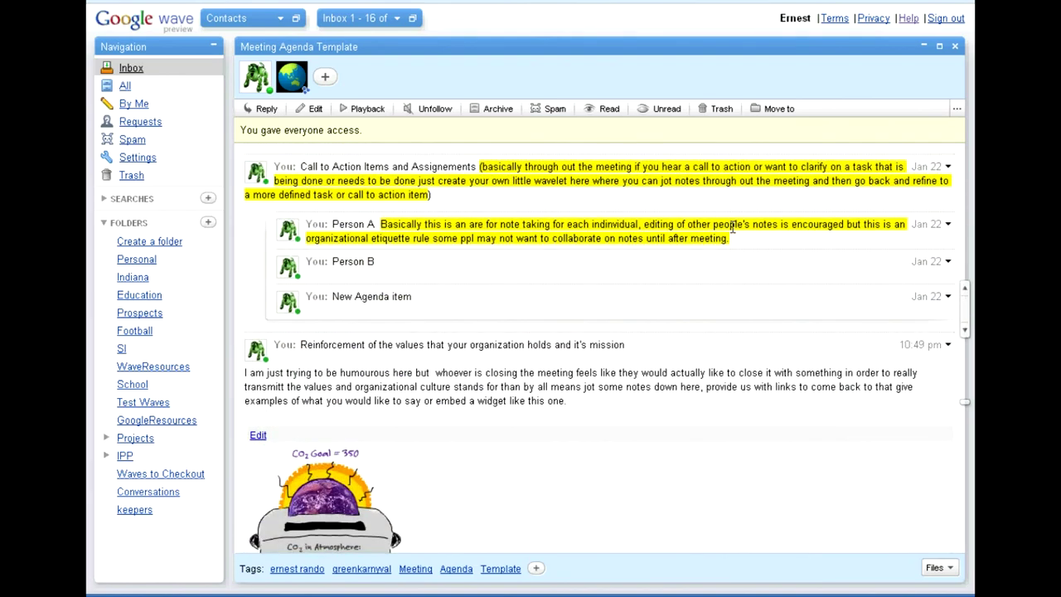
scroll(733, 226, down, 2)
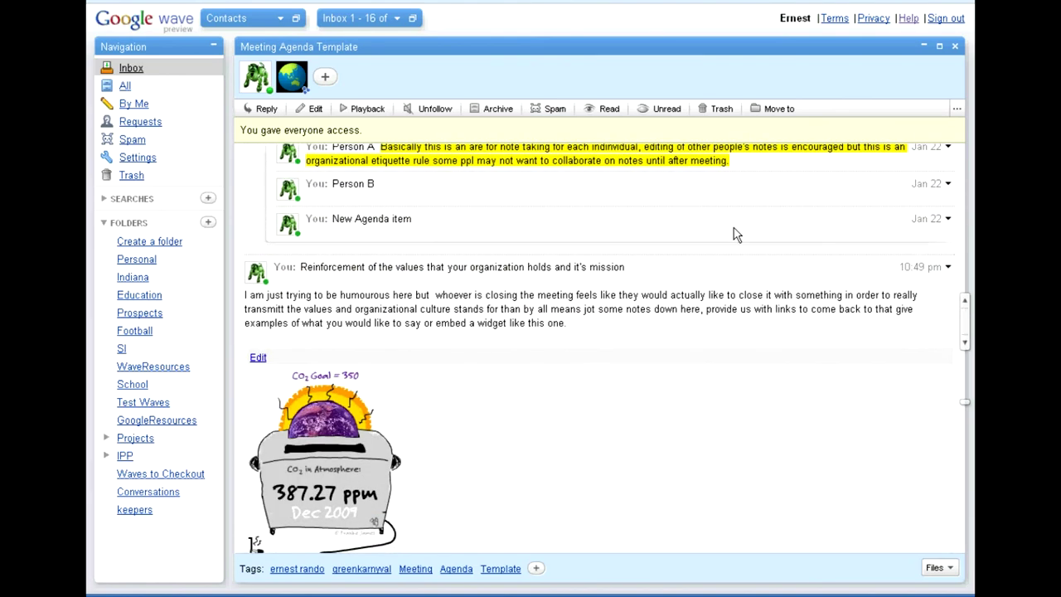
scroll(734, 232, down, 1)
scroll(734, 231, down, 1)
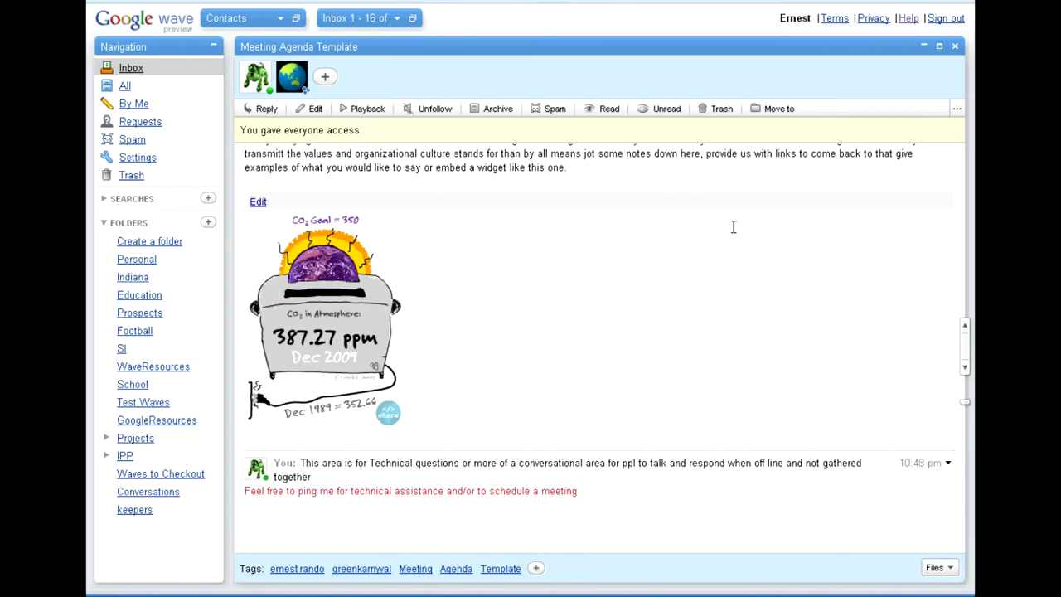
scroll(733, 229, up, 13)
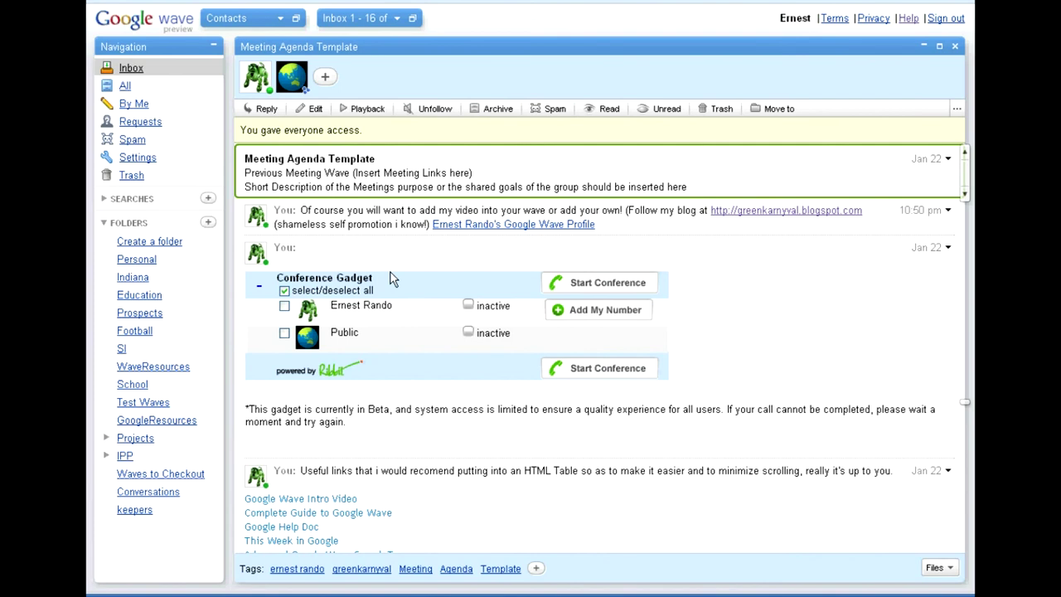
Examine the template's individual messages from the video note to the Call to Action Items section
click(667, 225)
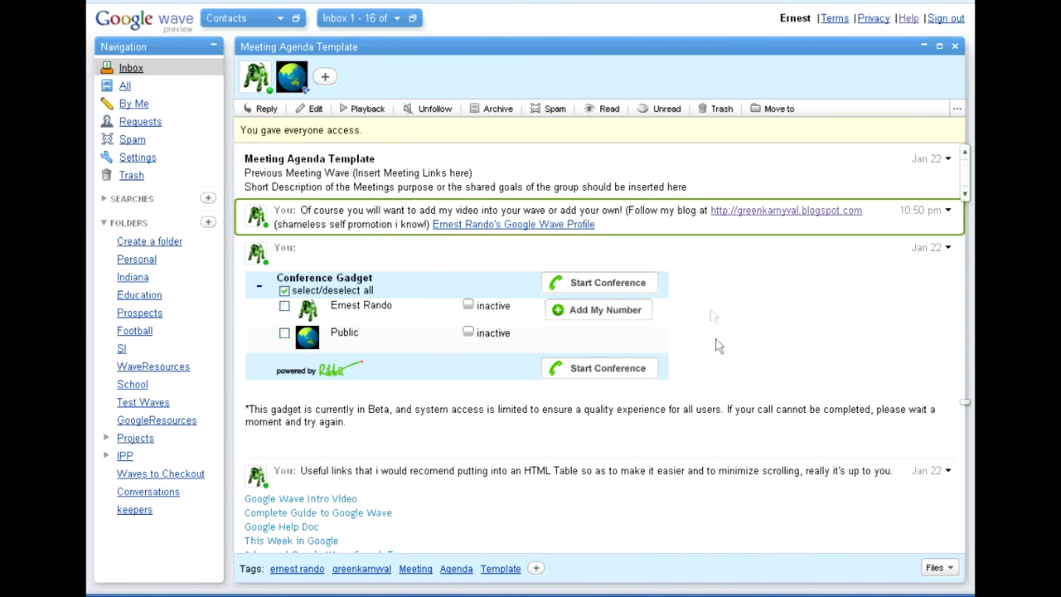
click(726, 507)
scroll(723, 512, down, 3)
click(749, 456)
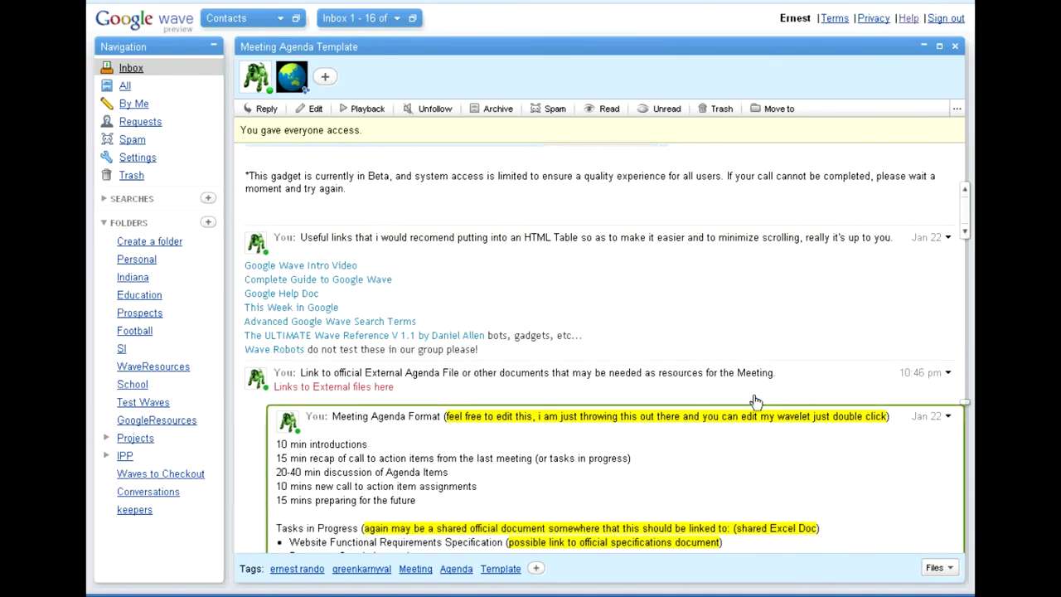
click(751, 387)
click(743, 473)
scroll(743, 478, down, 5)
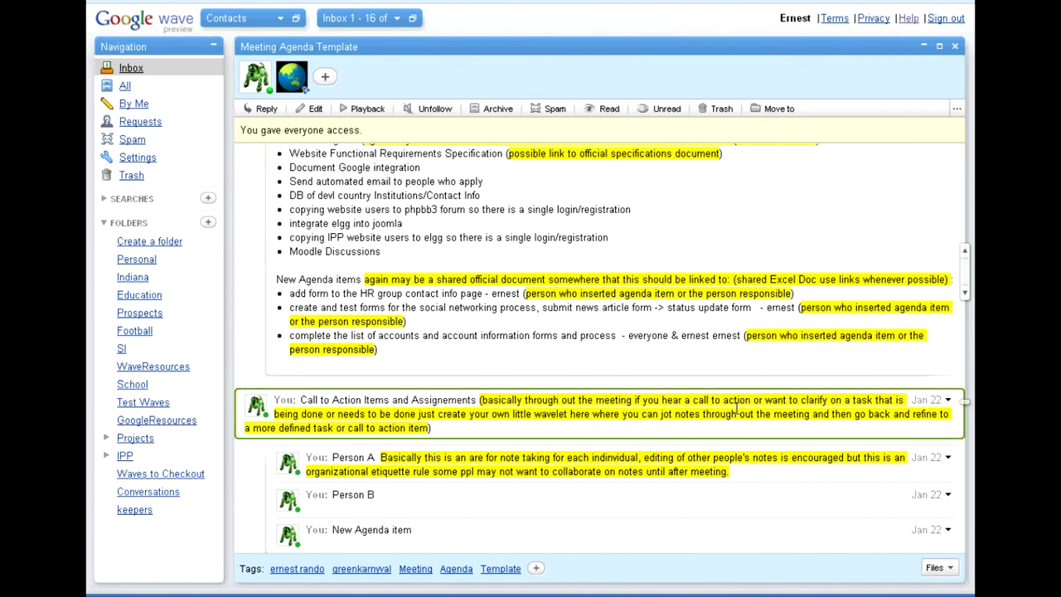
Add two blank messages between the agenda format and Call to Action Items, plus a blank nested reply under the first one
click(385, 381)
scroll(385, 378, down, 3)
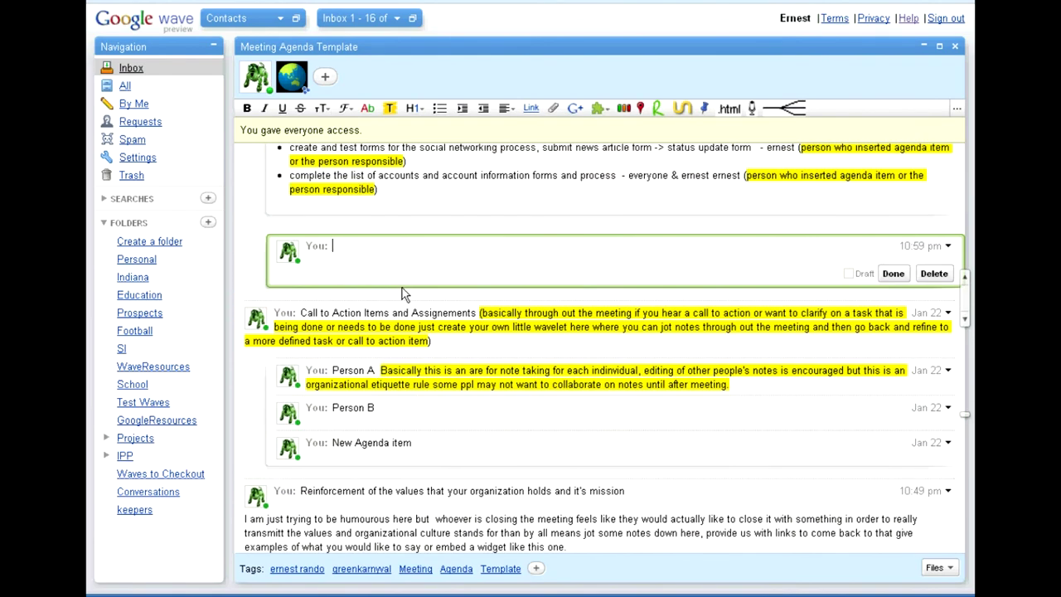
click(892, 272)
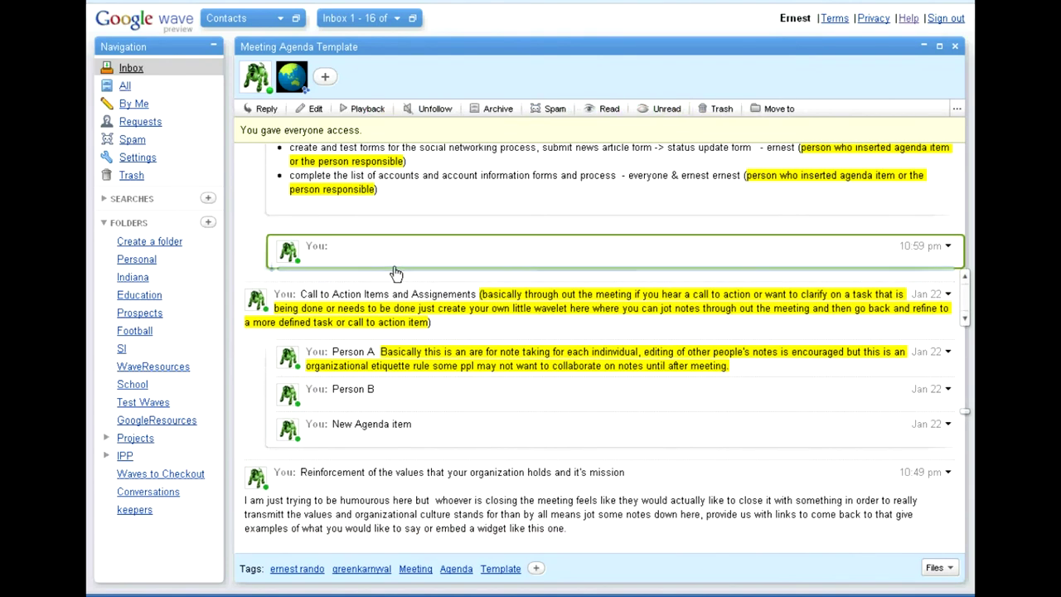
click(395, 272)
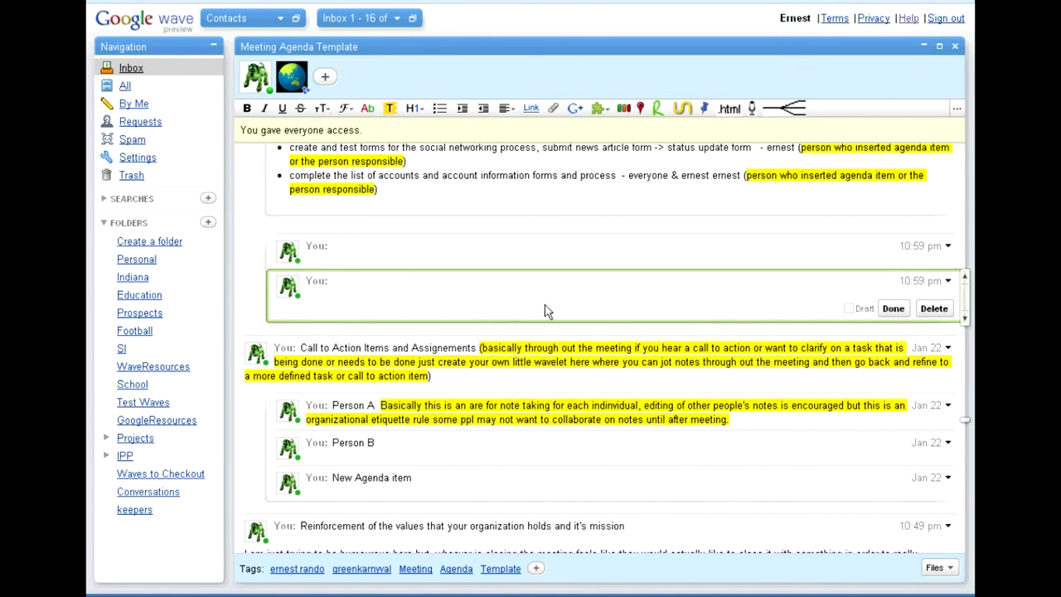
click(892, 307)
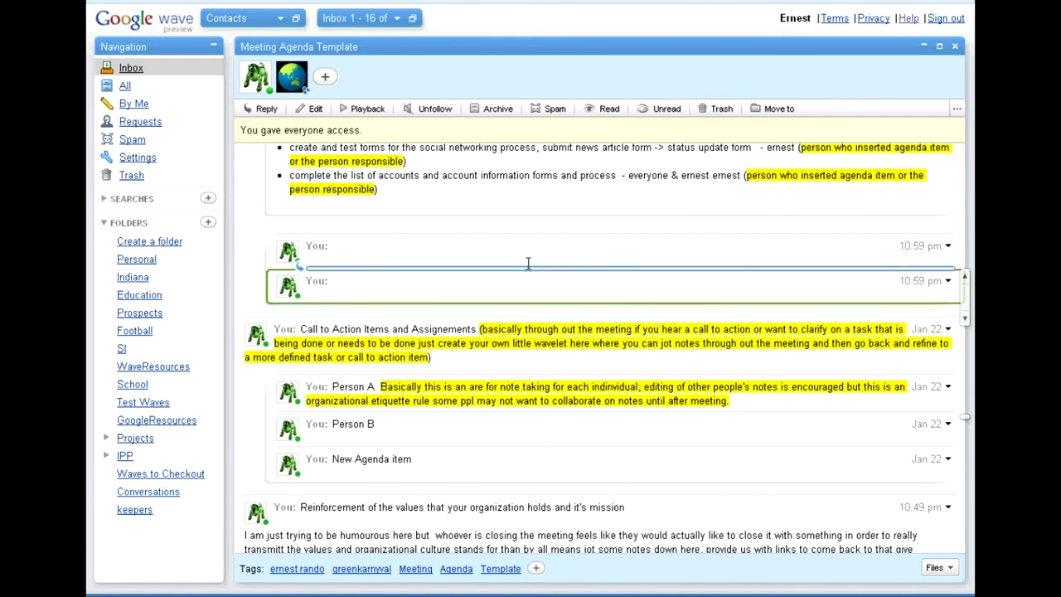
click(529, 269)
click(892, 315)
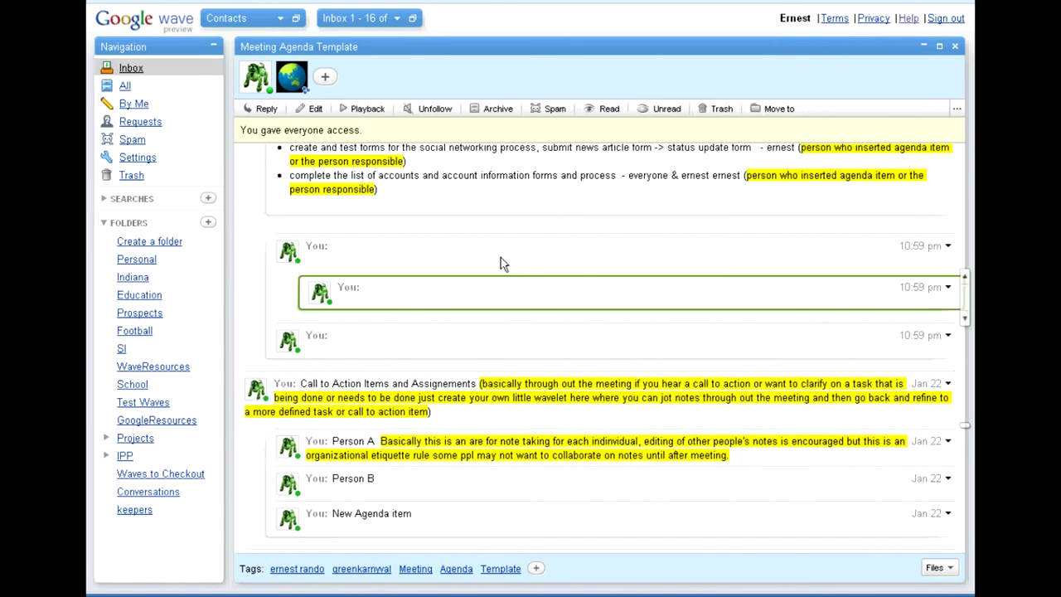
Delete the blank nested reply and both blank messages above the Call to Action Items section
click(947, 287)
click(861, 398)
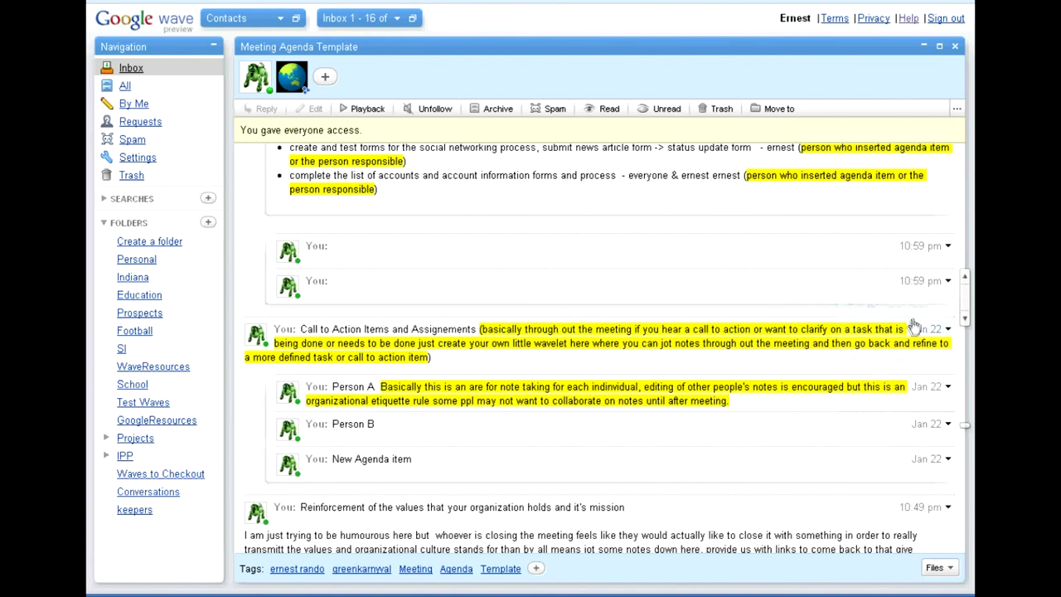
click(947, 281)
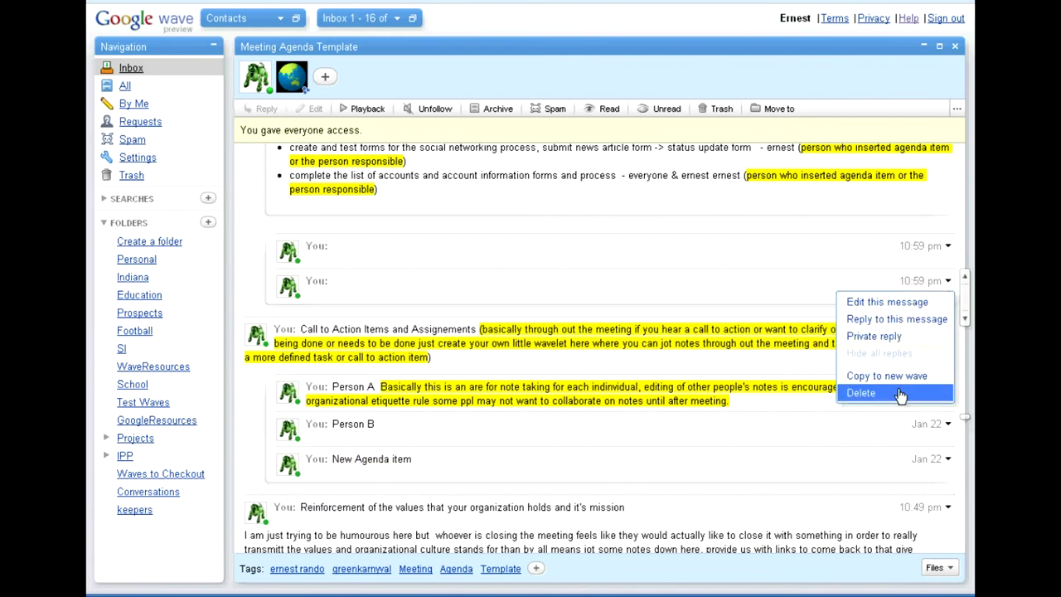
click(861, 393)
click(946, 245)
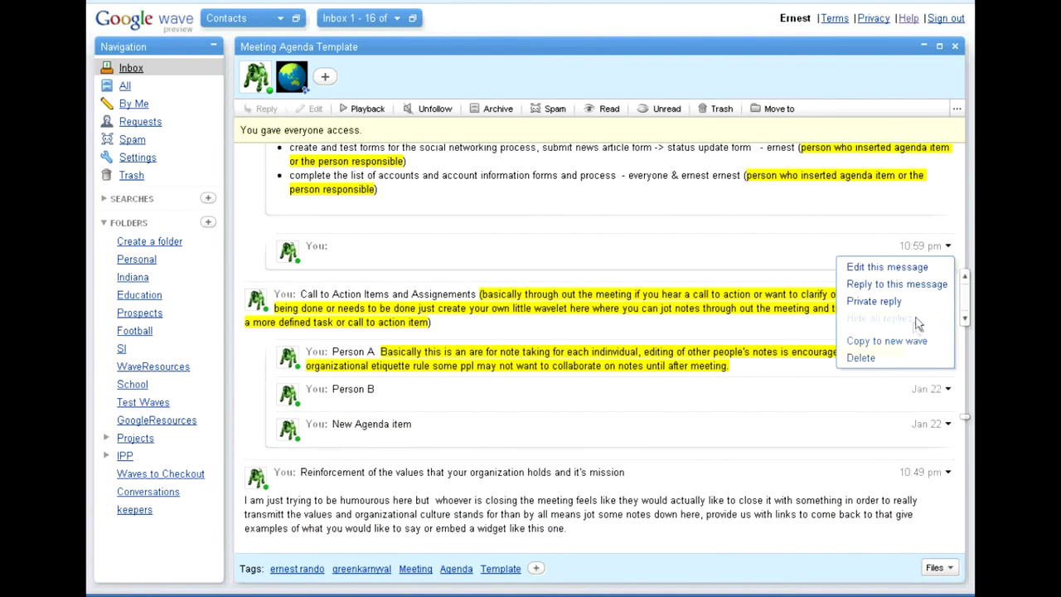
click(861, 357)
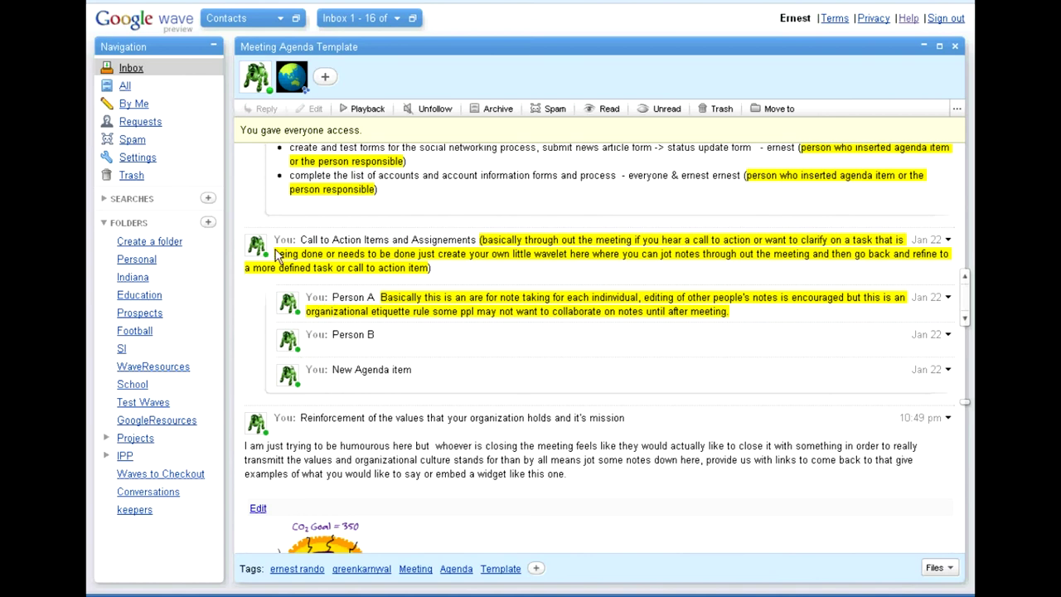
Review the Call to Action Items replies for Person A, Person B and New Agenda item, and the organizational values message
click(365, 259)
click(335, 309)
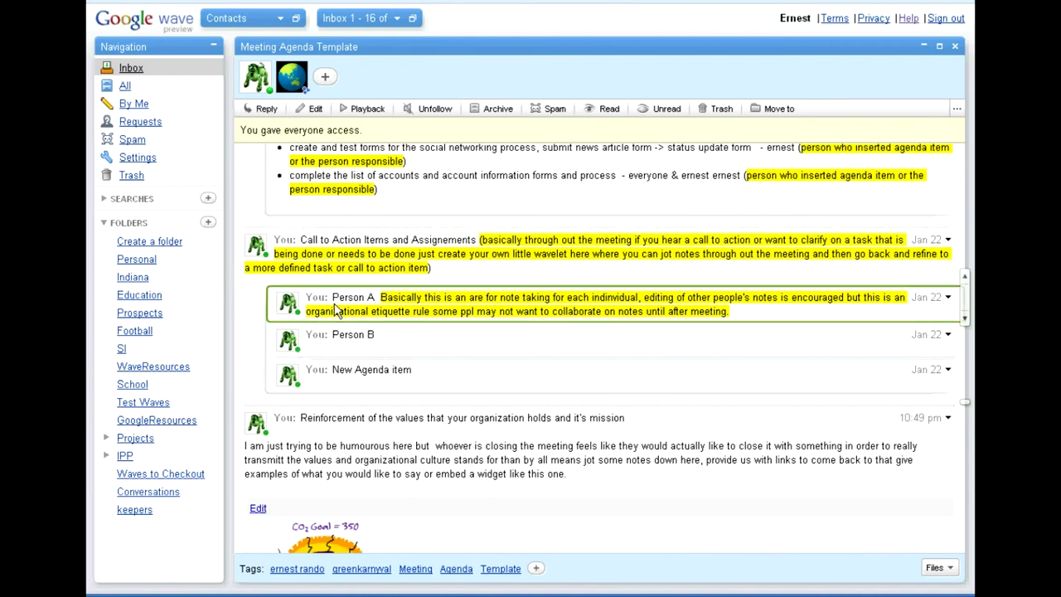
click(375, 339)
click(382, 380)
click(329, 446)
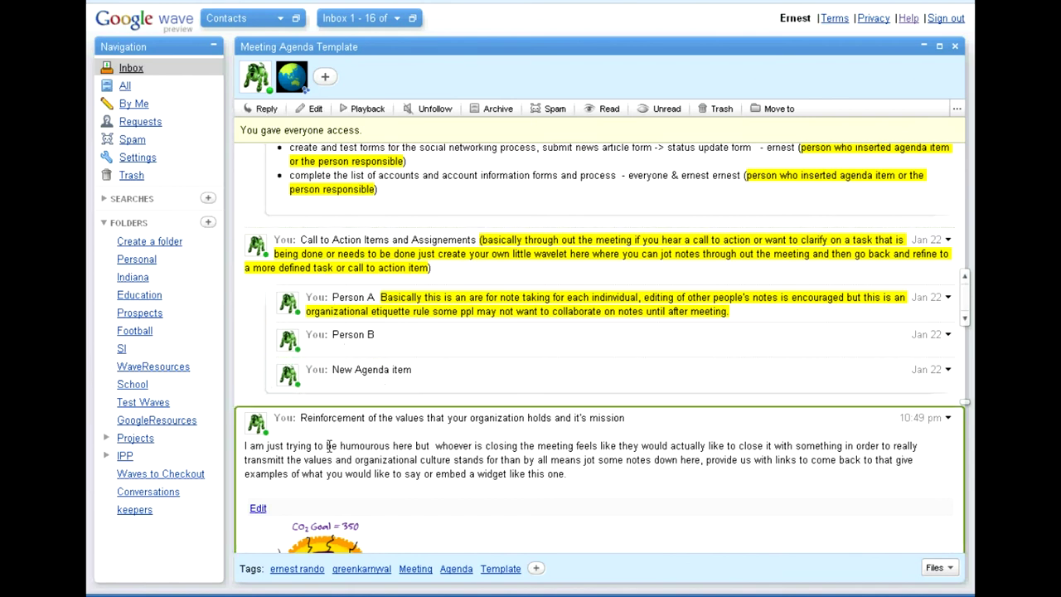
Open the Conference Gadget message for editing and finish the edit without changing its content
scroll(316, 366, up, 8)
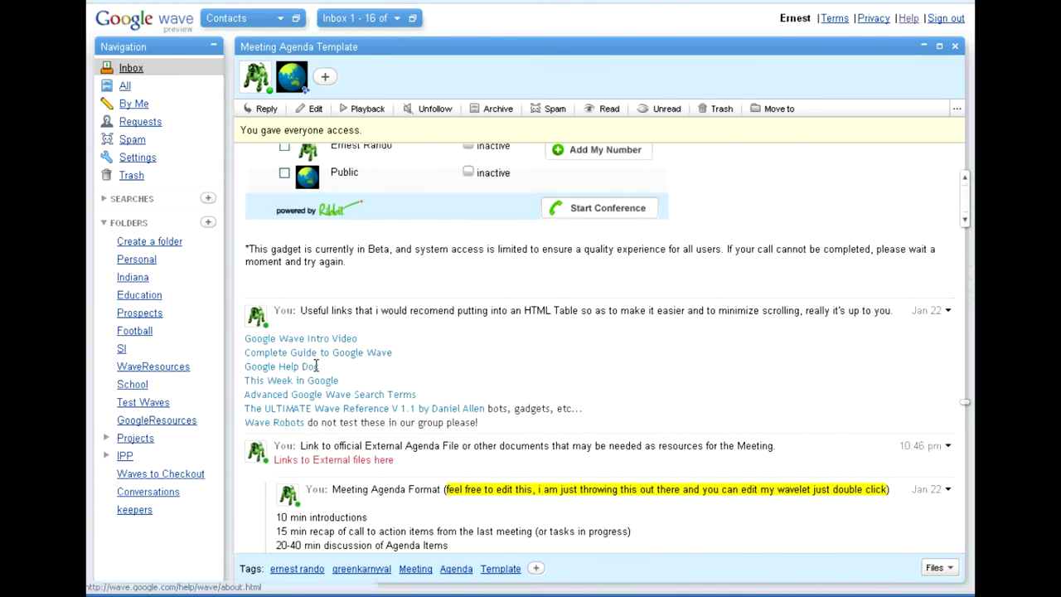
scroll(316, 366, up, 3)
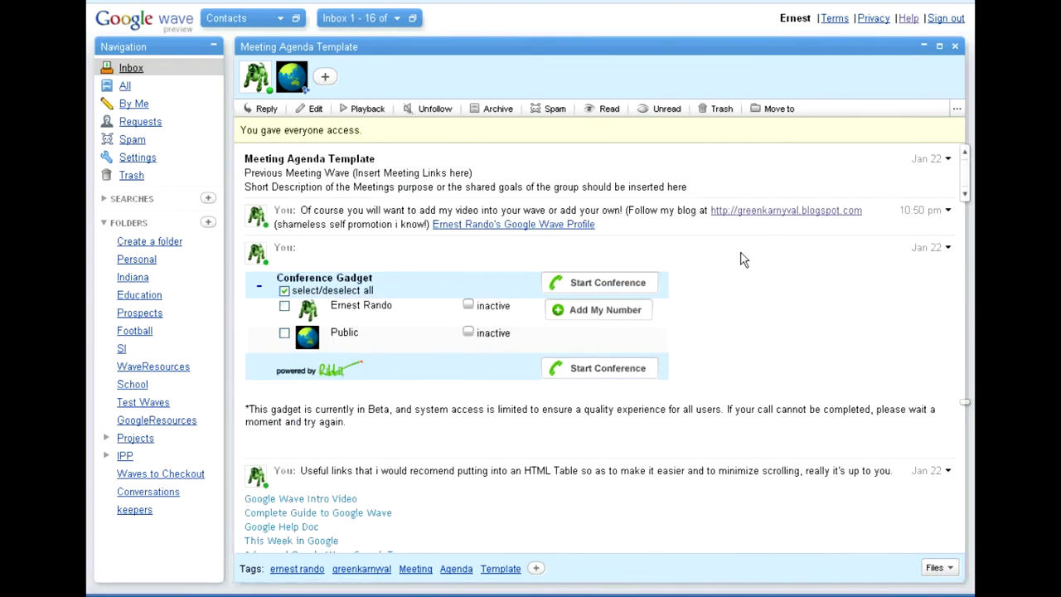
click(706, 259)
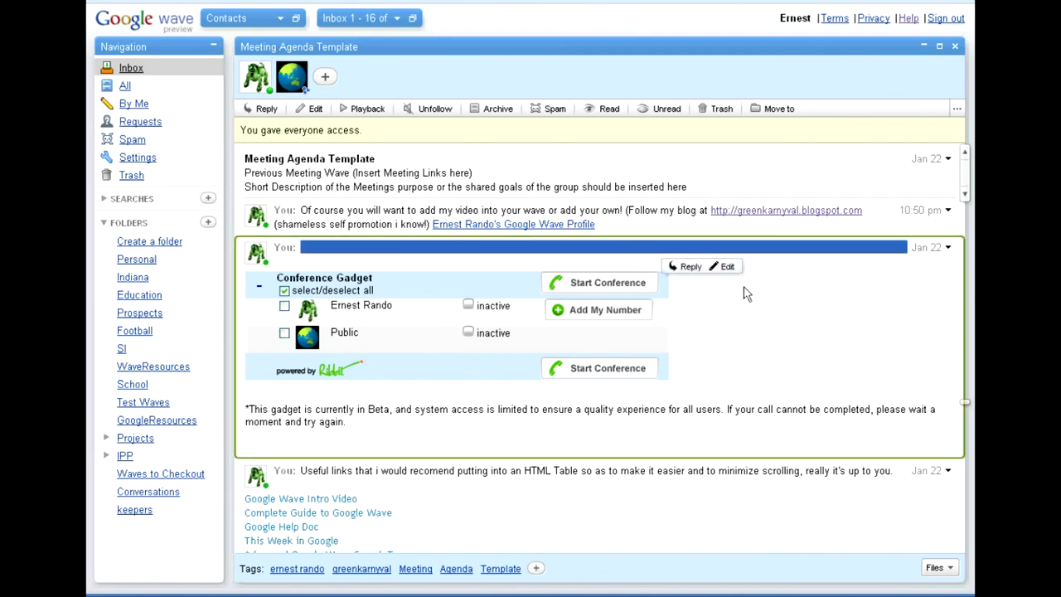
click(727, 266)
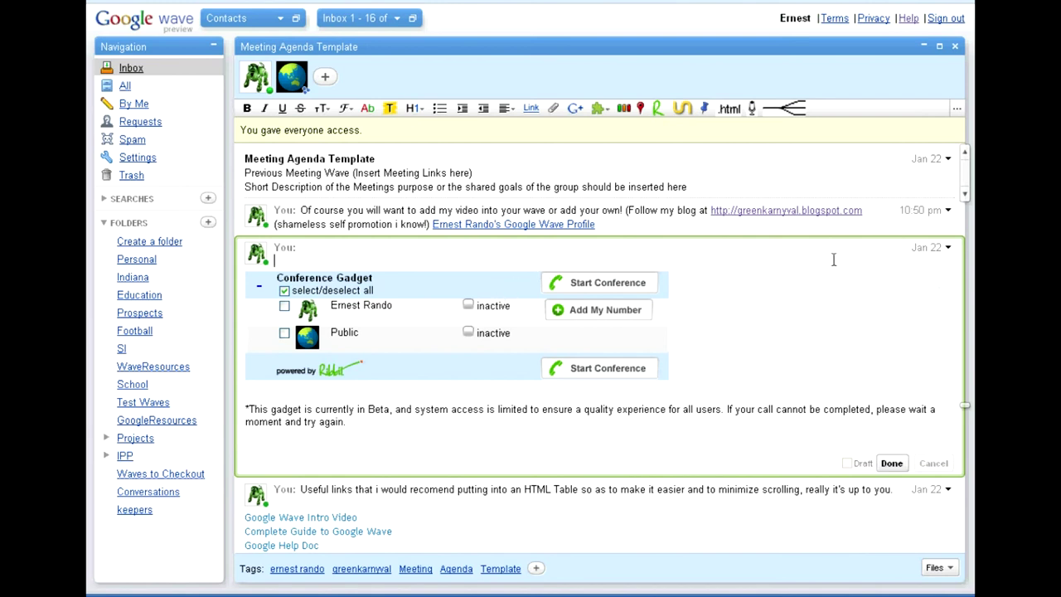
click(890, 463)
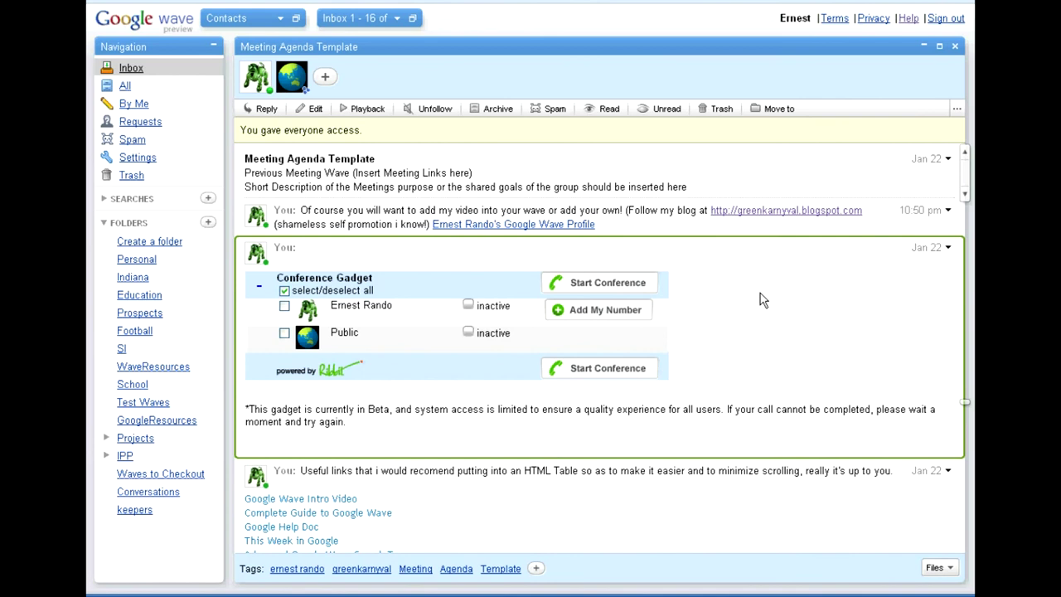
mouse_move(667, 255)
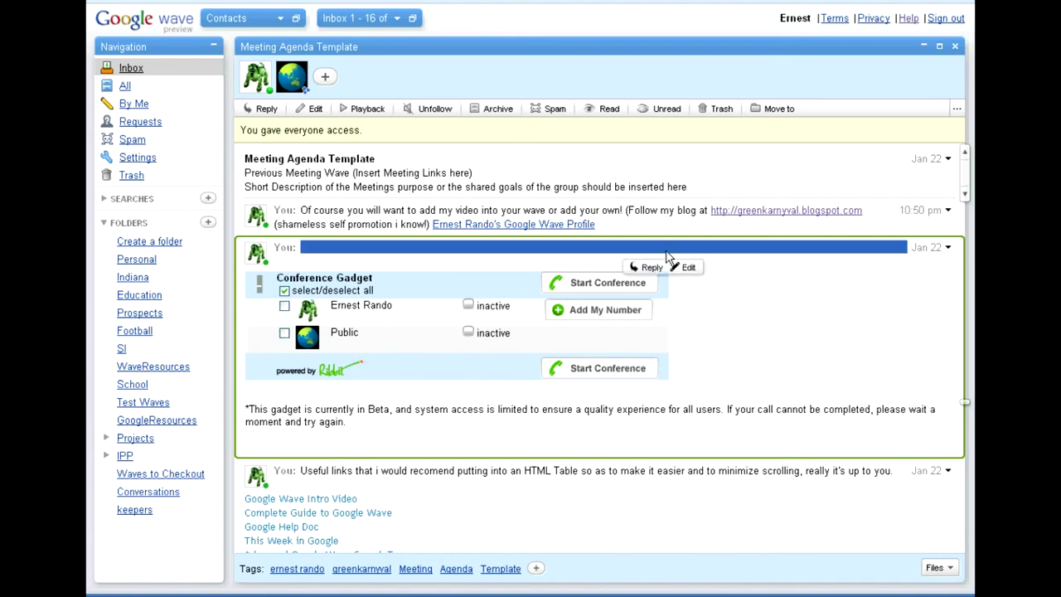
Open the Conference Gadget message for editing, view the contacts available to add as participants, and close that list
click(688, 268)
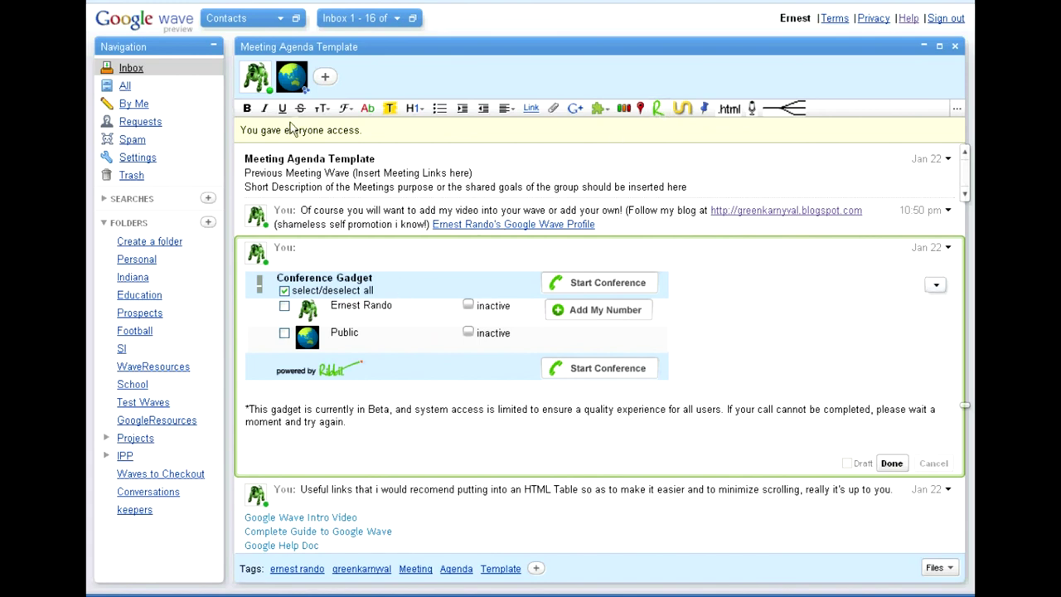
click(326, 77)
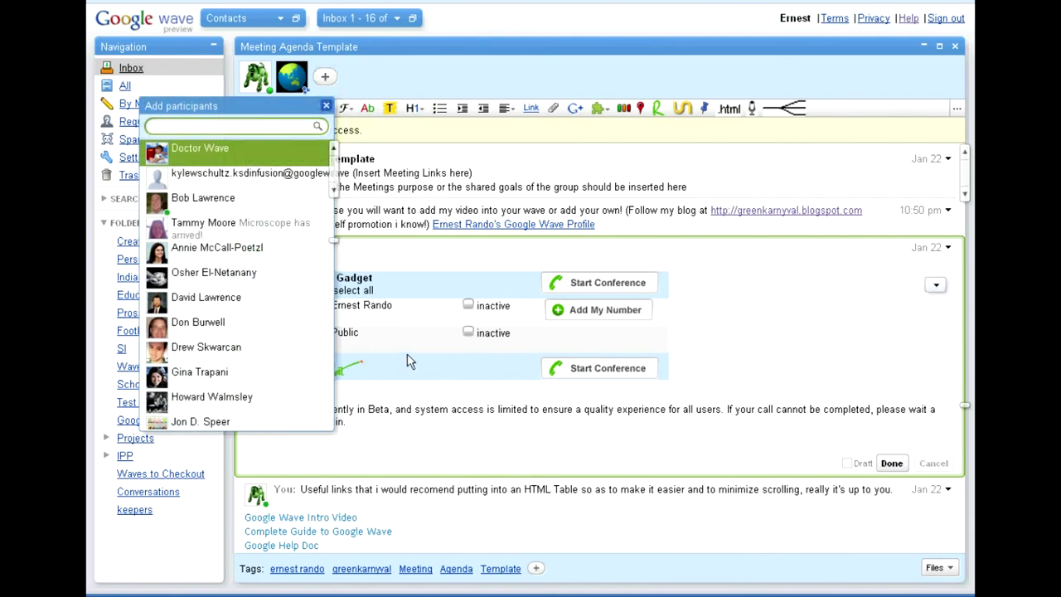
click(325, 106)
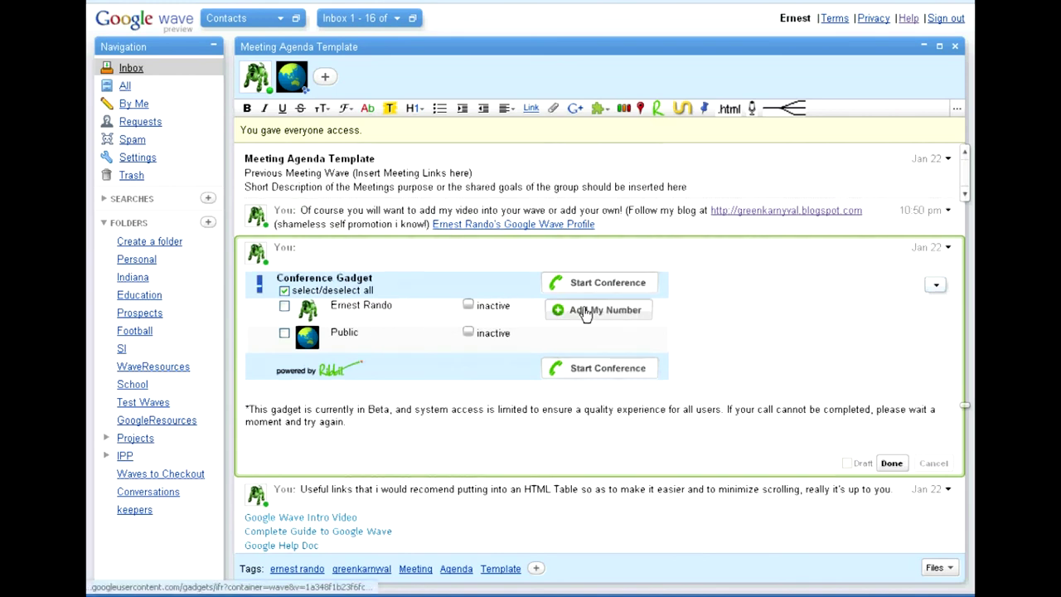
Try to add the placeholder text "telephone number" as your number in the Conference Gadget, and dismiss the phone number form
scroll(584, 314, down, 3)
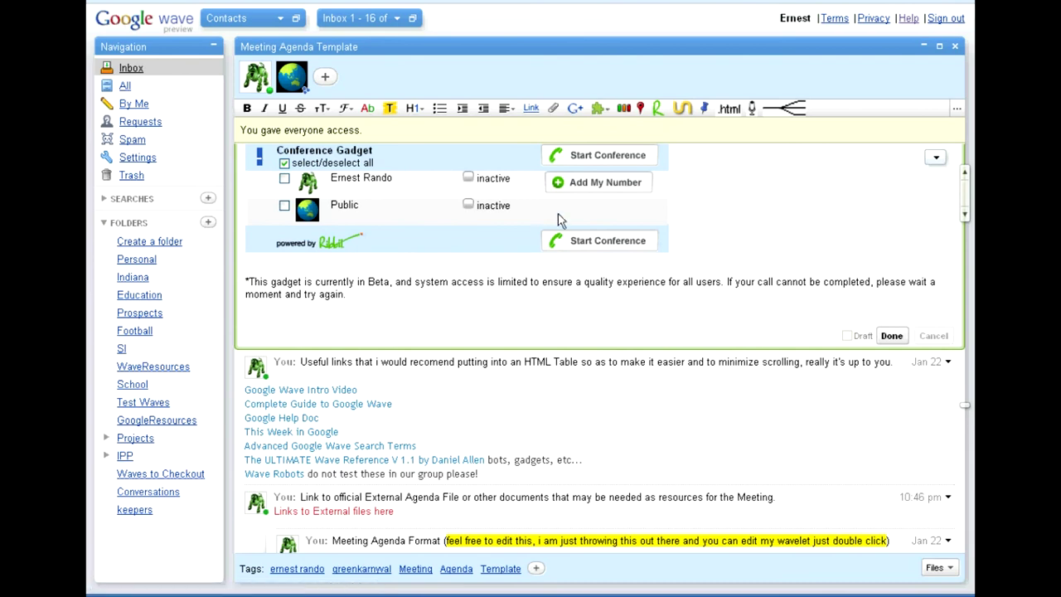
scroll(534, 216, up, 3)
click(584, 312)
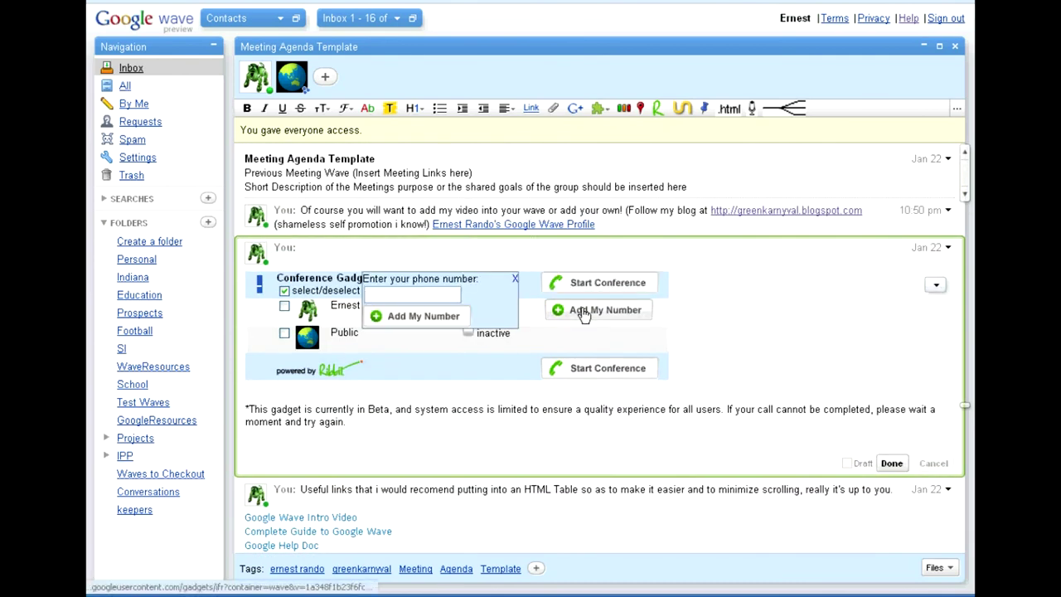
click(435, 292)
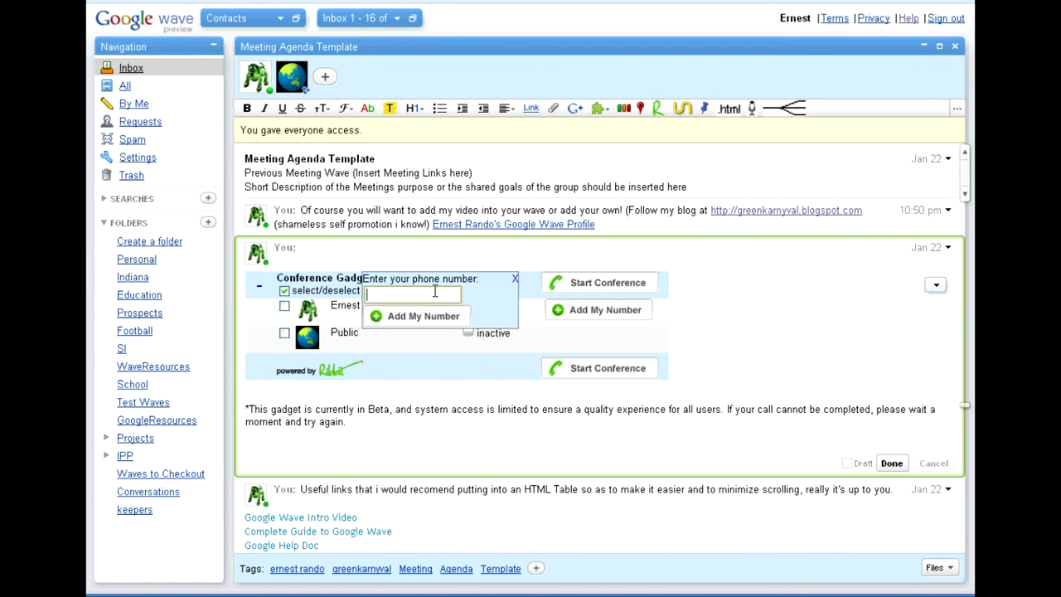
text(telephone number)
click(417, 316)
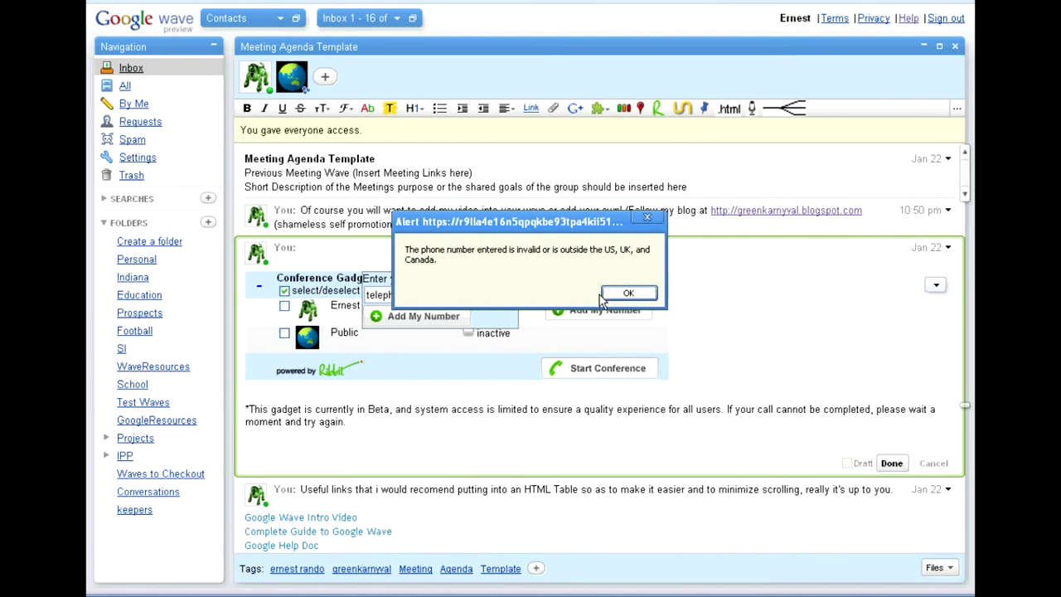
click(628, 293)
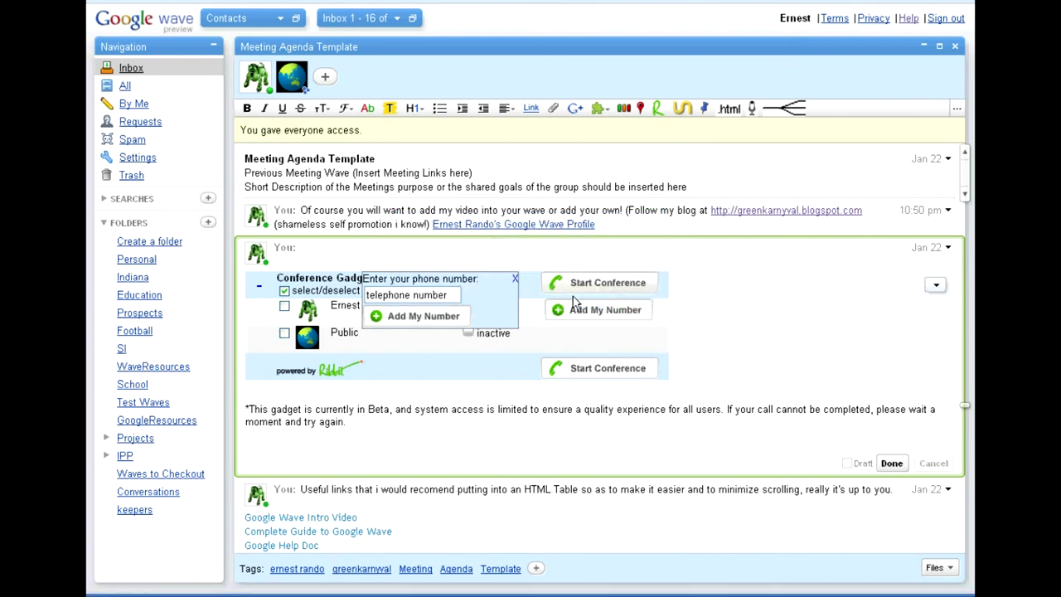
click(455, 294)
drag(455, 294, 364, 294)
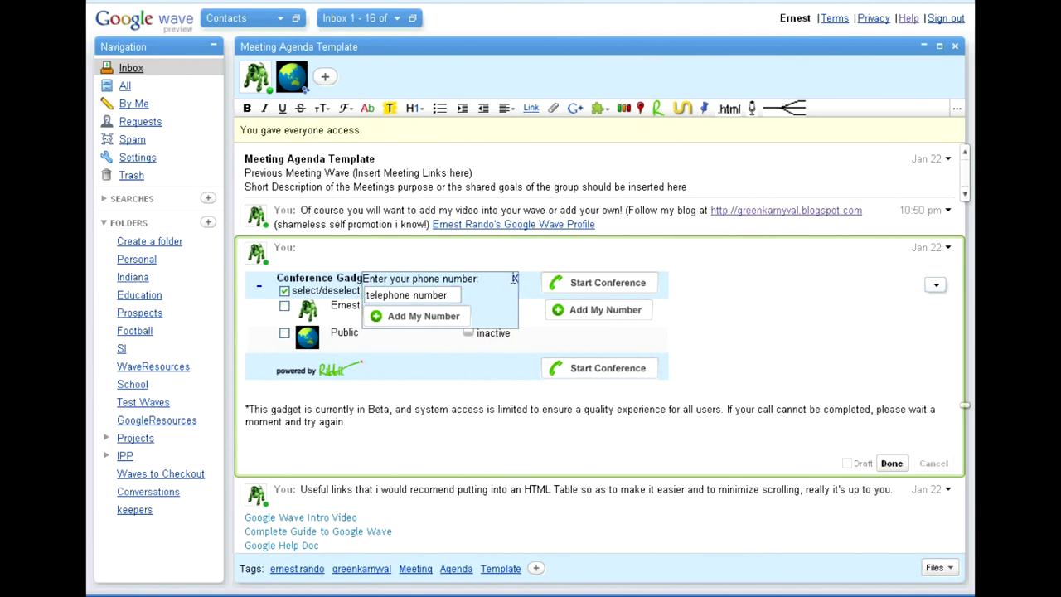
click(514, 280)
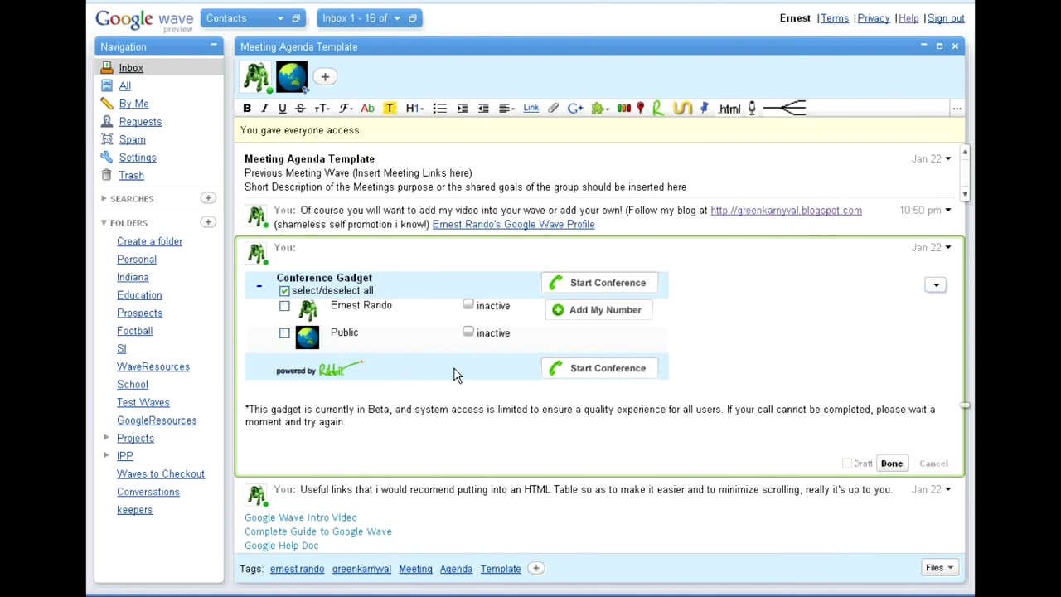
Try to start a conference from the Conference Gadget and finish editing its message
click(610, 285)
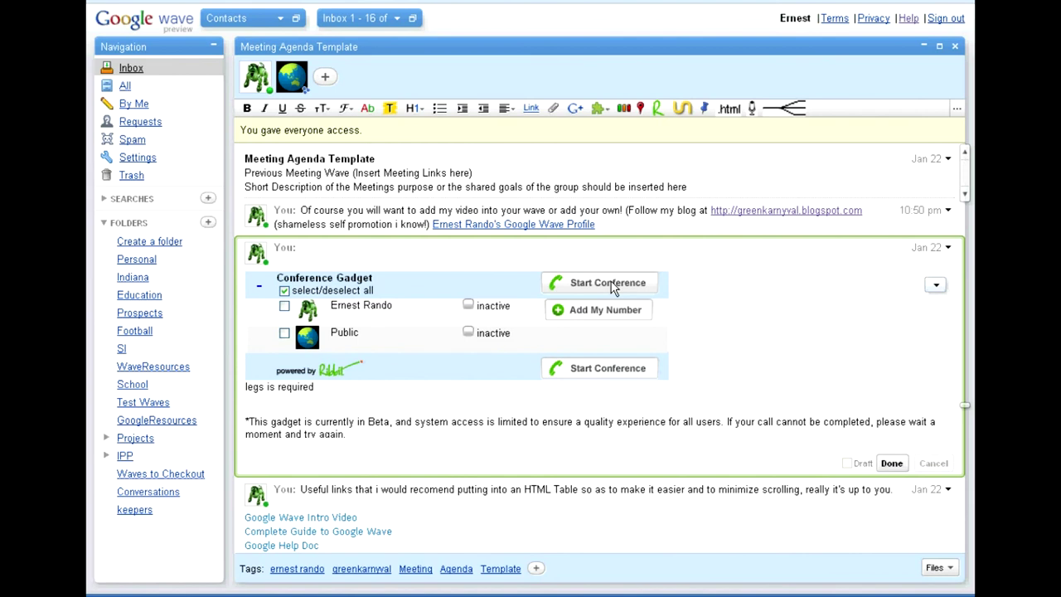
click(892, 462)
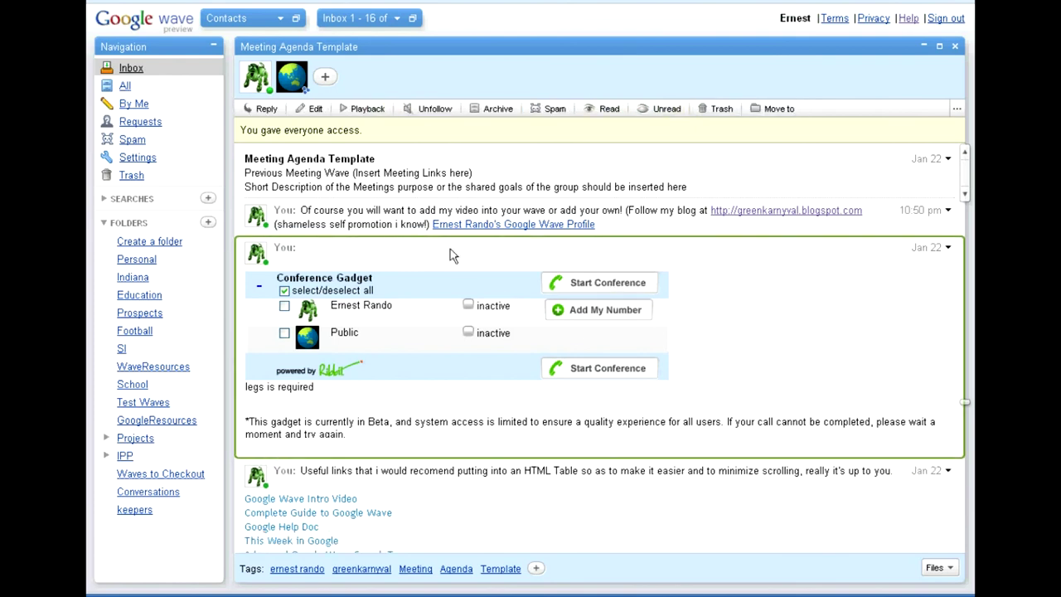
Open the message about the official External Agenda File for editing and attach Caps.doc below the external files line
scroll(479, 276, down, 2)
scroll(479, 275, down, 2)
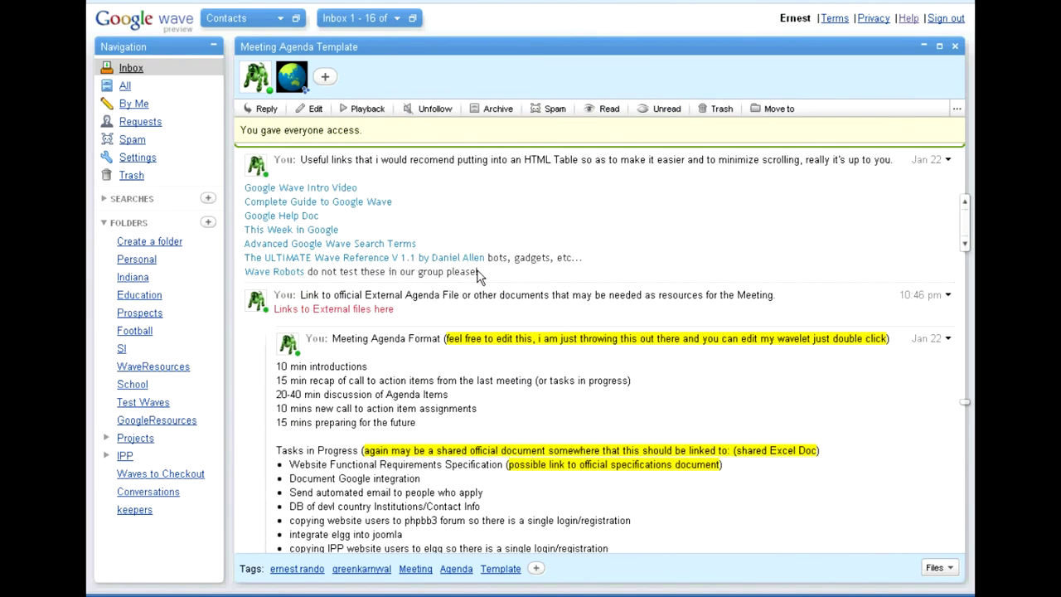
scroll(479, 275, down, 1)
click(437, 233)
scroll(437, 233, up, 2)
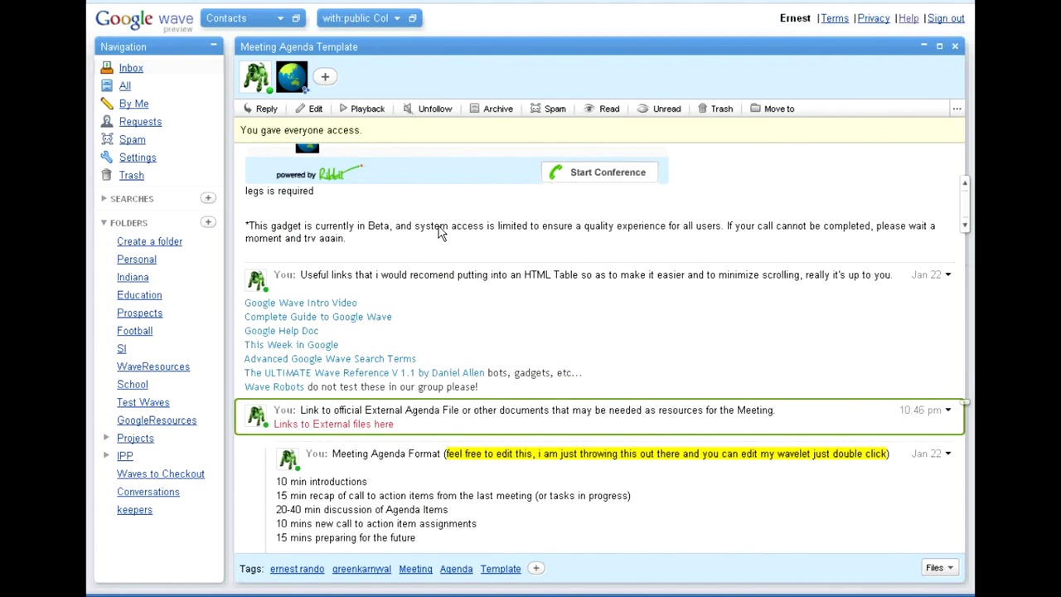
scroll(437, 268, down, 2)
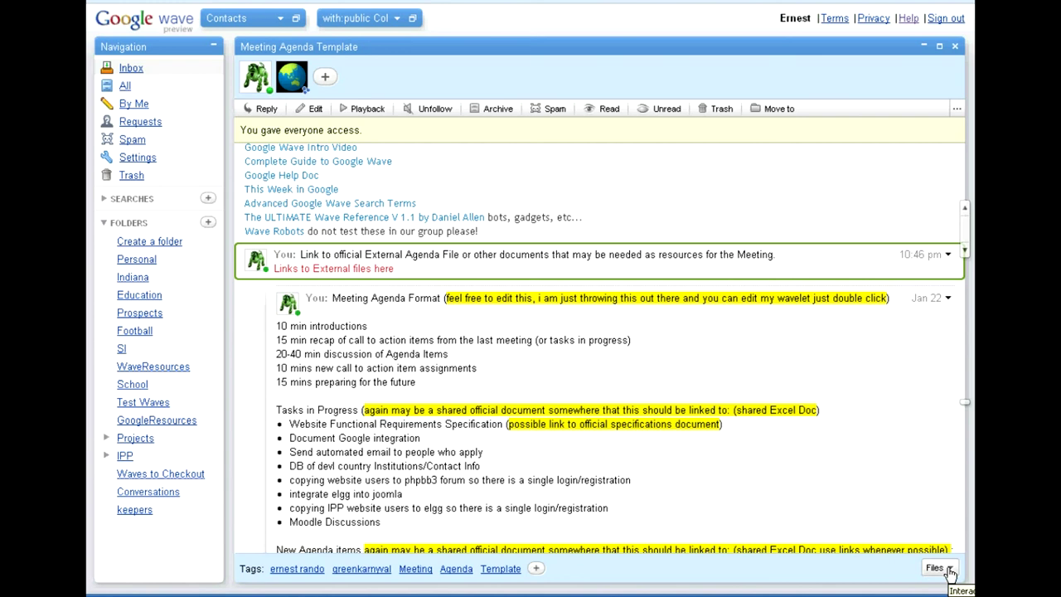
double_click(525, 272)
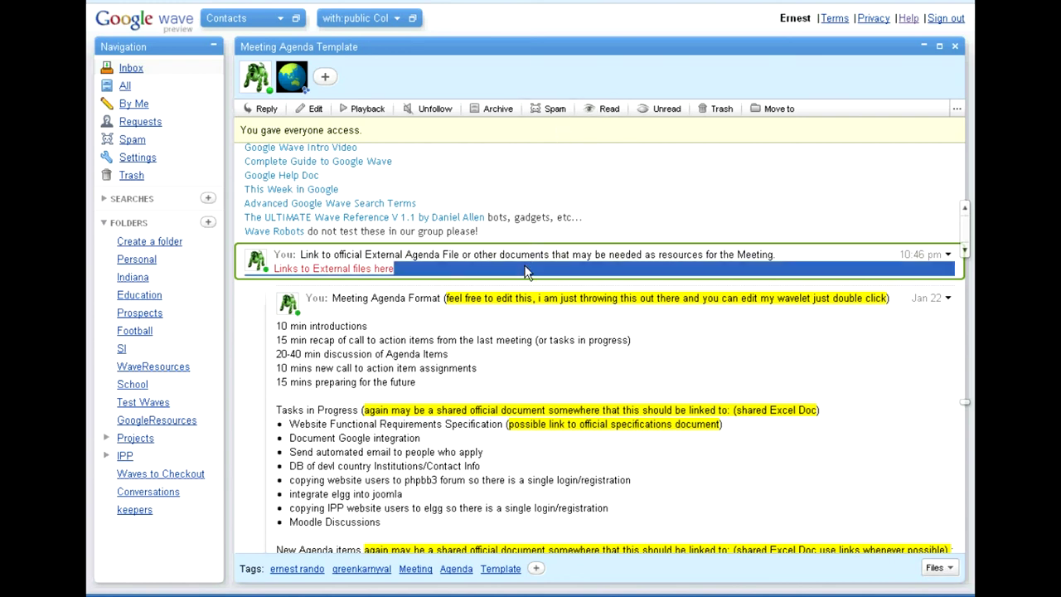
click(545, 282)
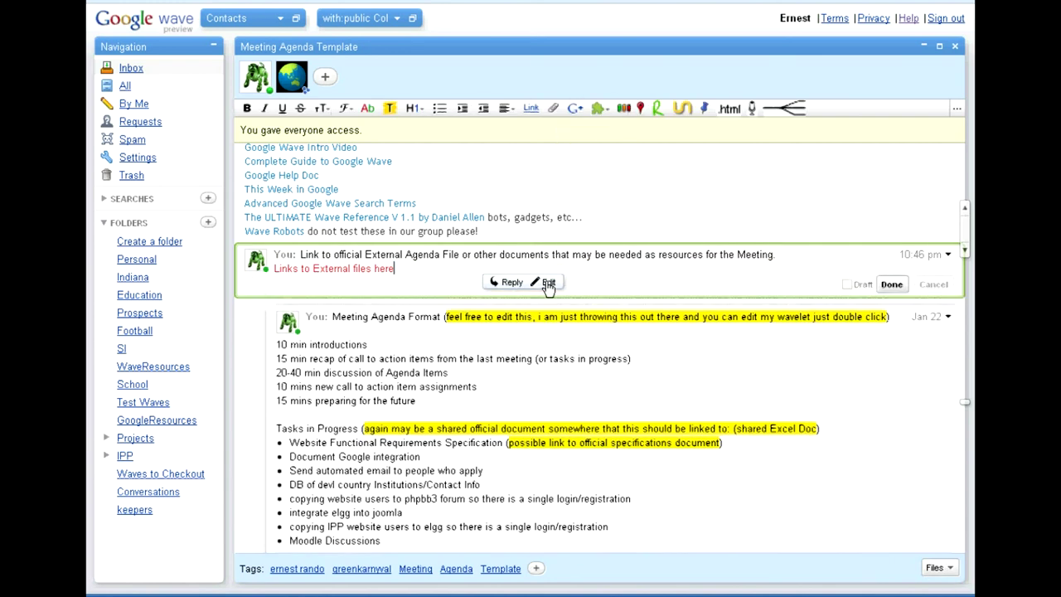
click(558, 110)
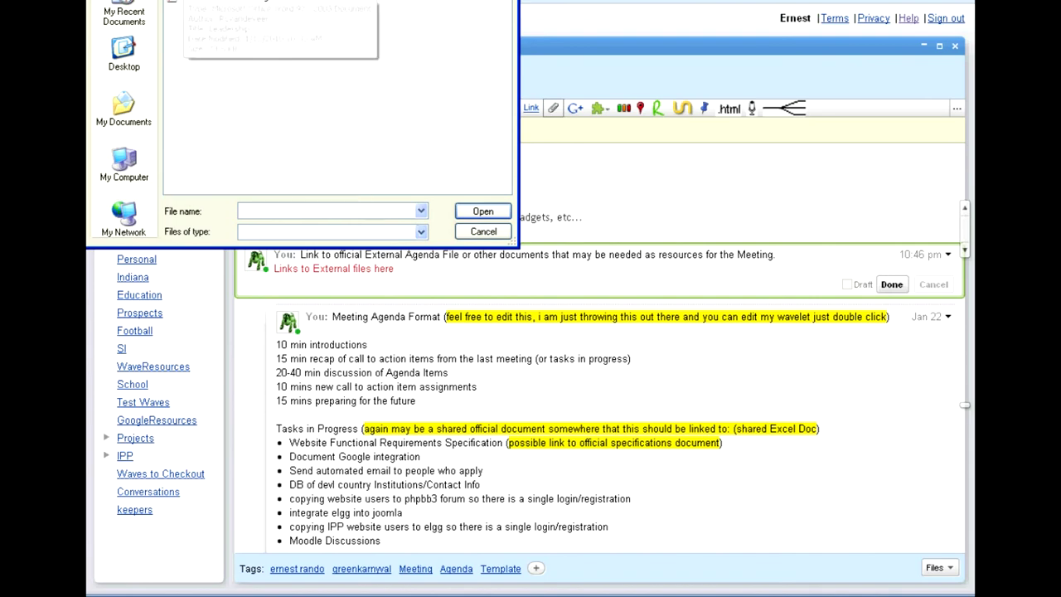
click(176, 3)
click(483, 211)
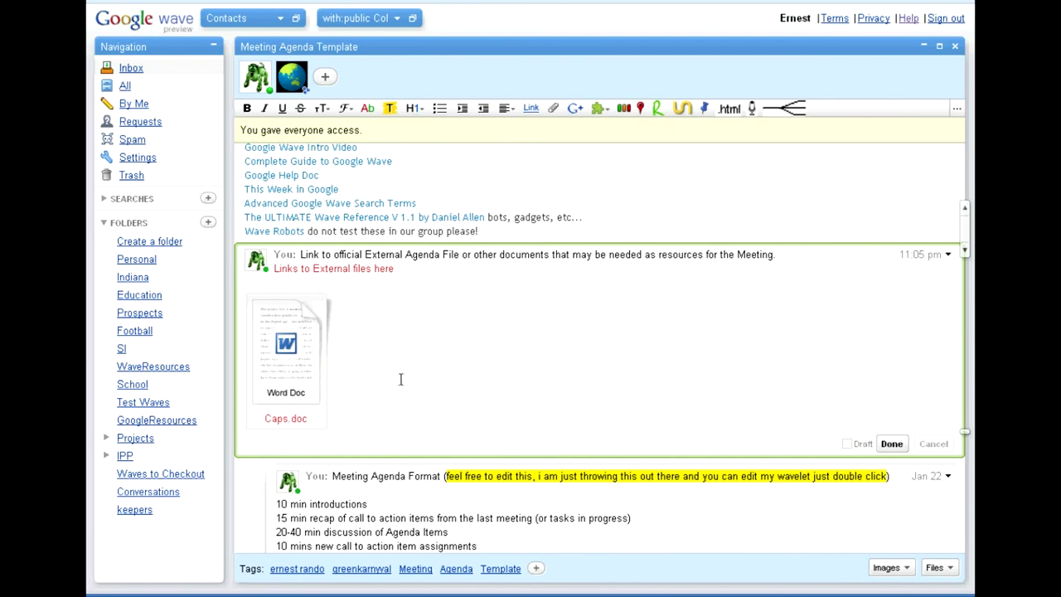
Download the attached Caps.doc and finish editing the External Agenda File message
right_click(290, 362)
click(323, 307)
click(306, 324)
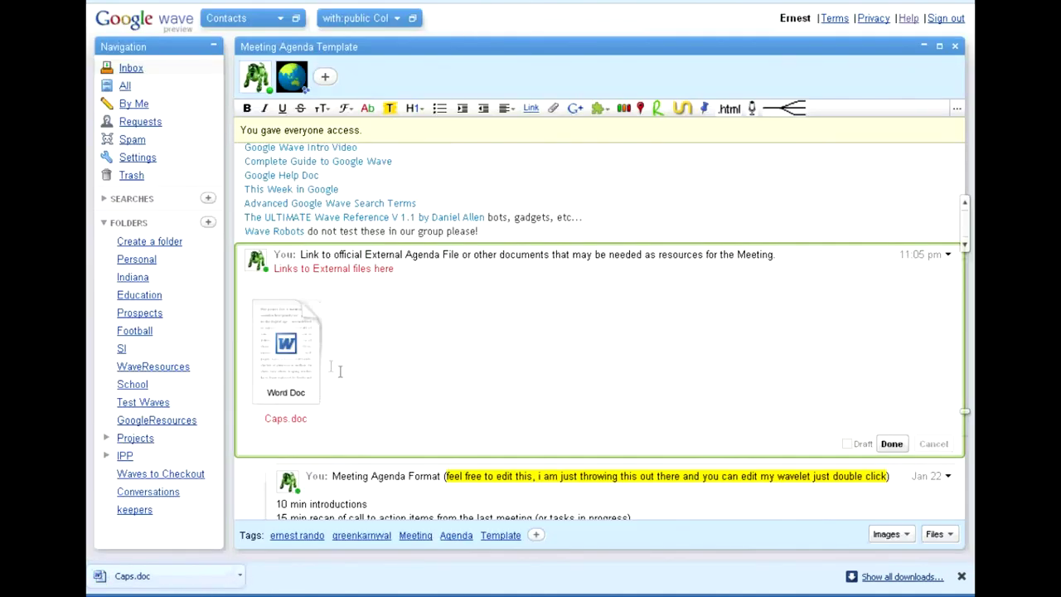
key(shift+Return)
Review the Meeting Agenda Format's time allotments and its Tasks in Progress list
scroll(448, 332, down, 3)
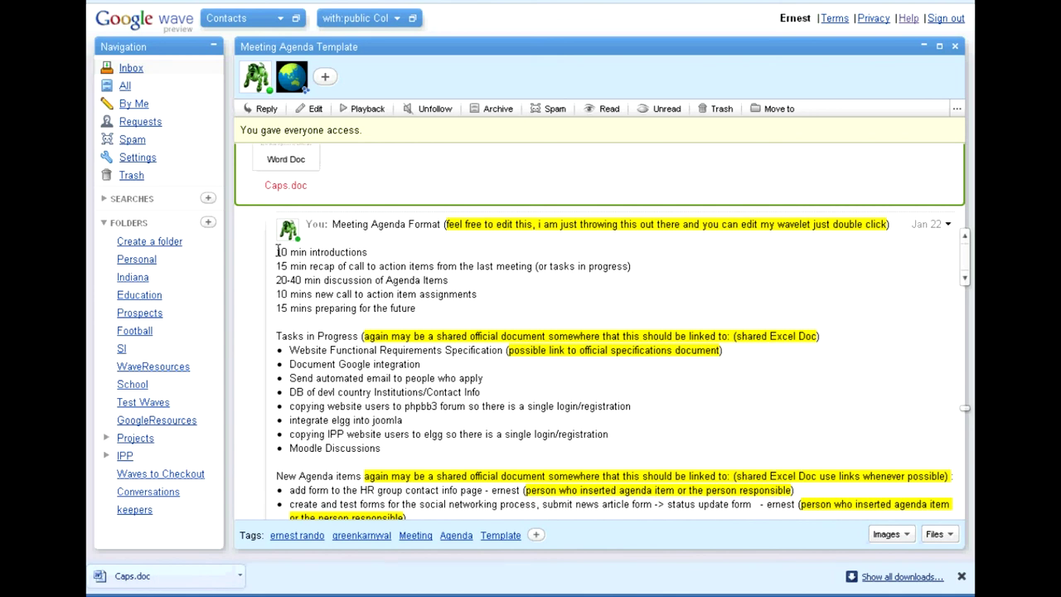
drag(277, 250, 430, 305)
click(370, 274)
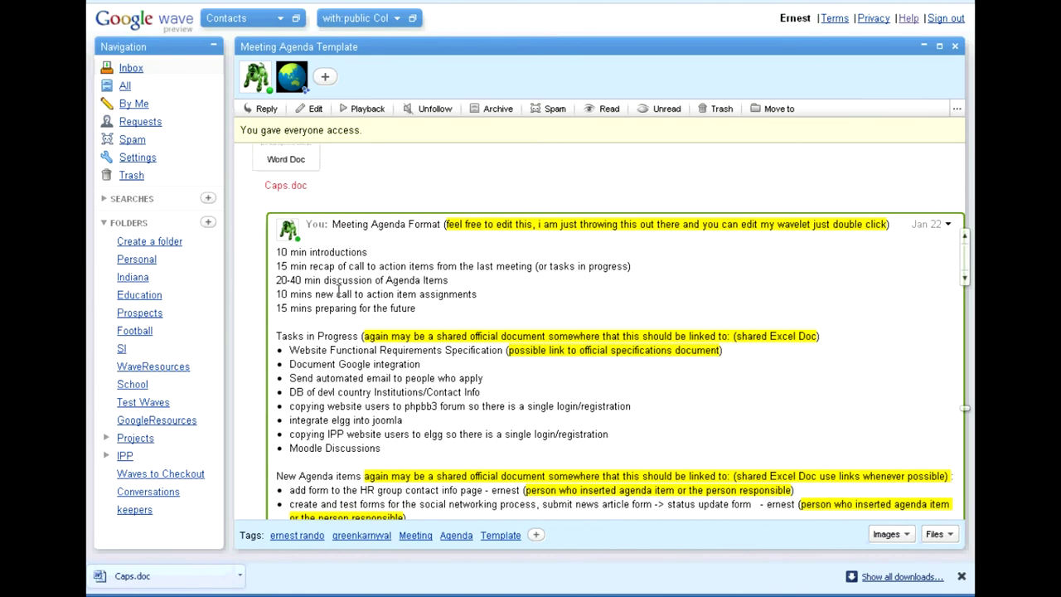
scroll(338, 291, down, 2)
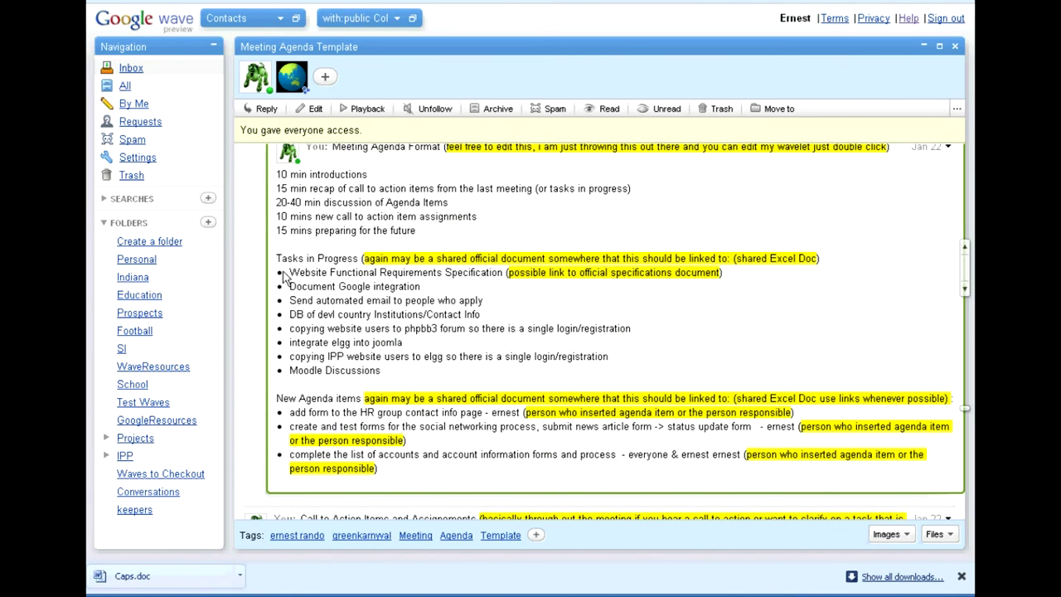
drag(276, 257, 403, 370)
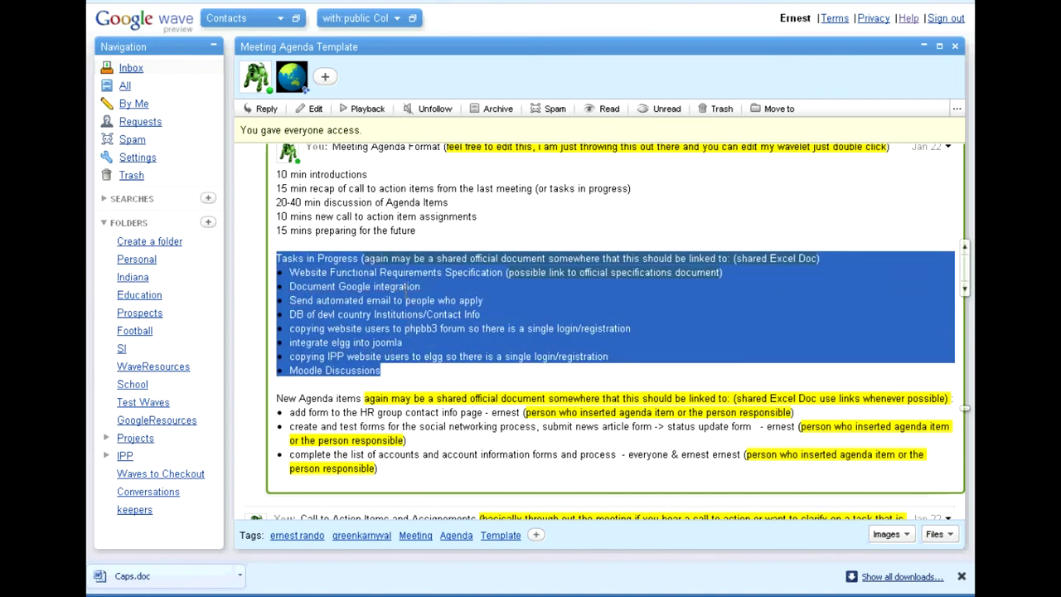
scroll(418, 314, down, 2)
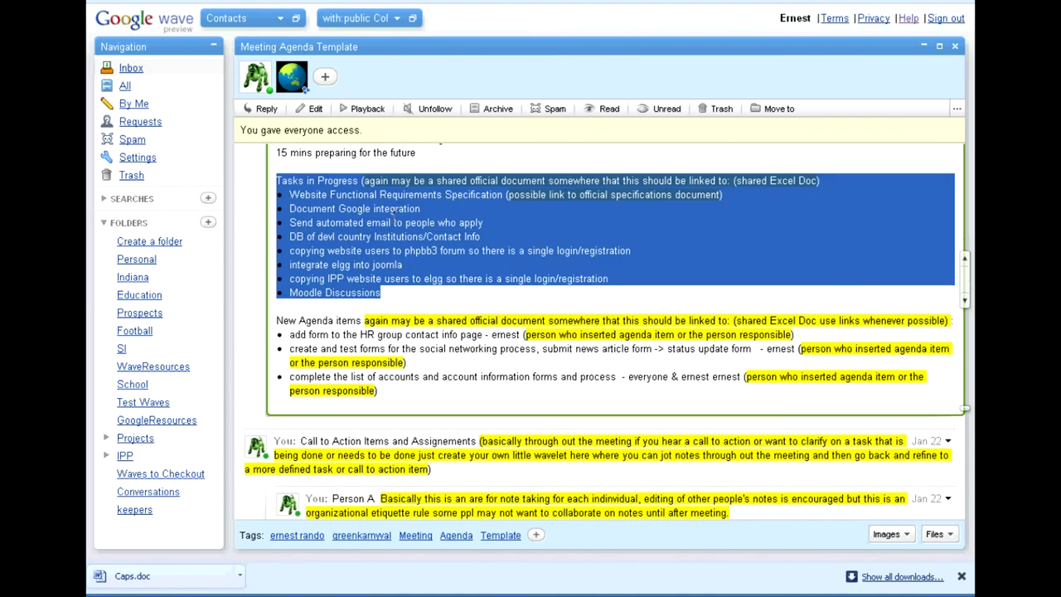
click(445, 272)
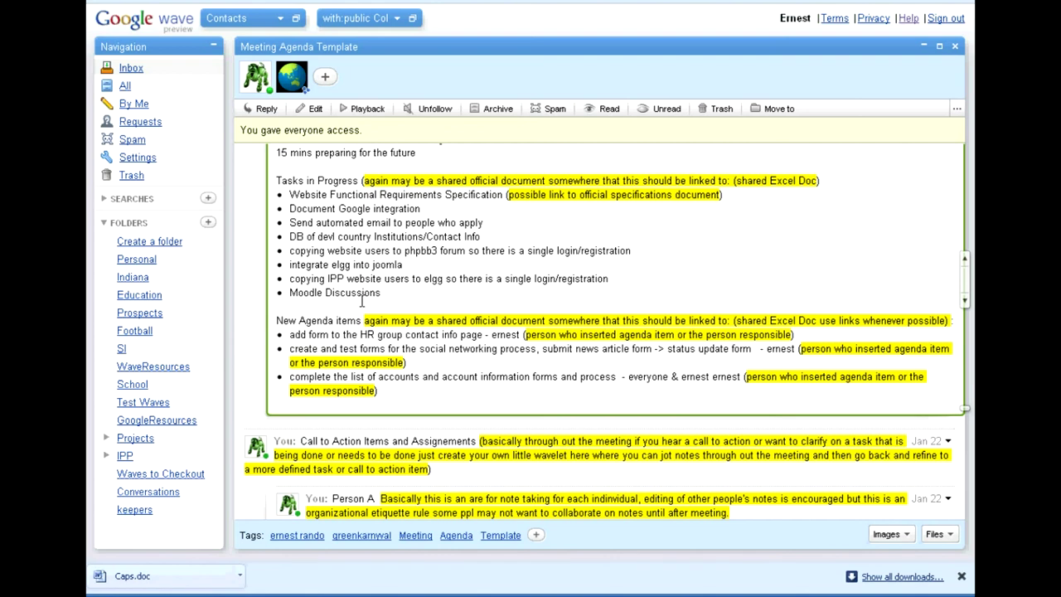
Examine the New Agenda items, the person named as responsible for each, and the Call to Action replies below
scroll(361, 300, down, 2)
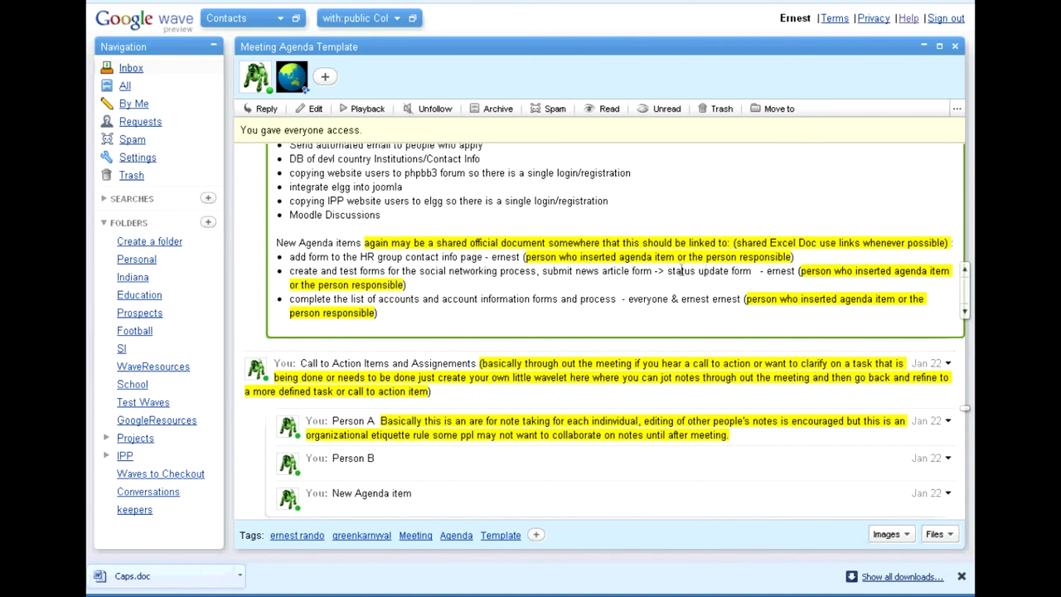
drag(761, 271, 796, 271)
drag(709, 300, 740, 299)
click(491, 257)
double_click(492, 257)
scroll(549, 329, down, 3)
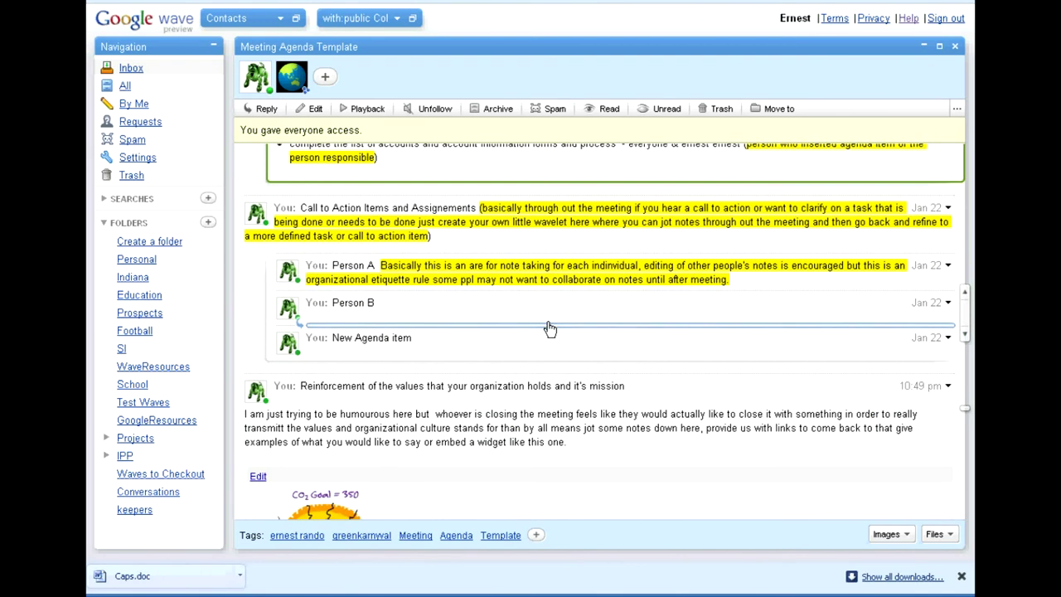
scroll(545, 330, up, 4)
scroll(473, 353, up, 3)
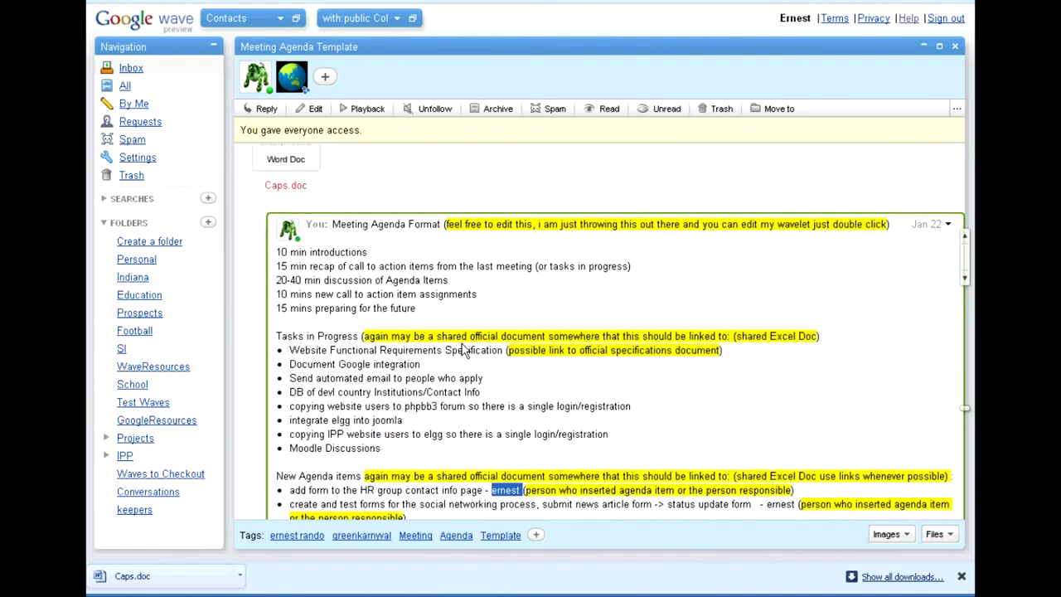
Append "- I took care of this this morning" to the Document Google integration task, using dark green for the note, and finish editing
scroll(464, 350, down, 2)
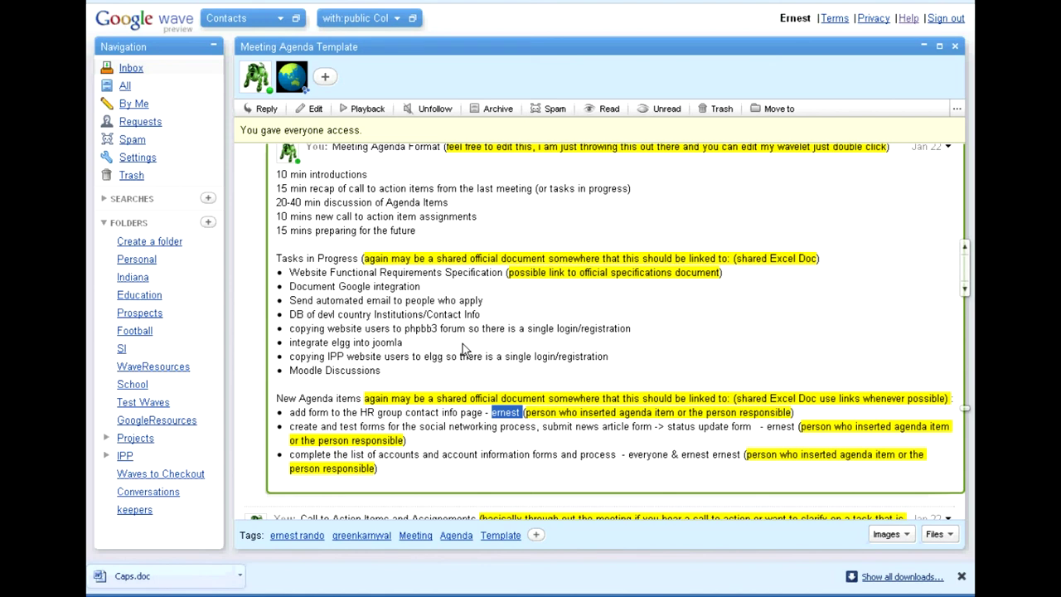
double_click(466, 289)
click(486, 305)
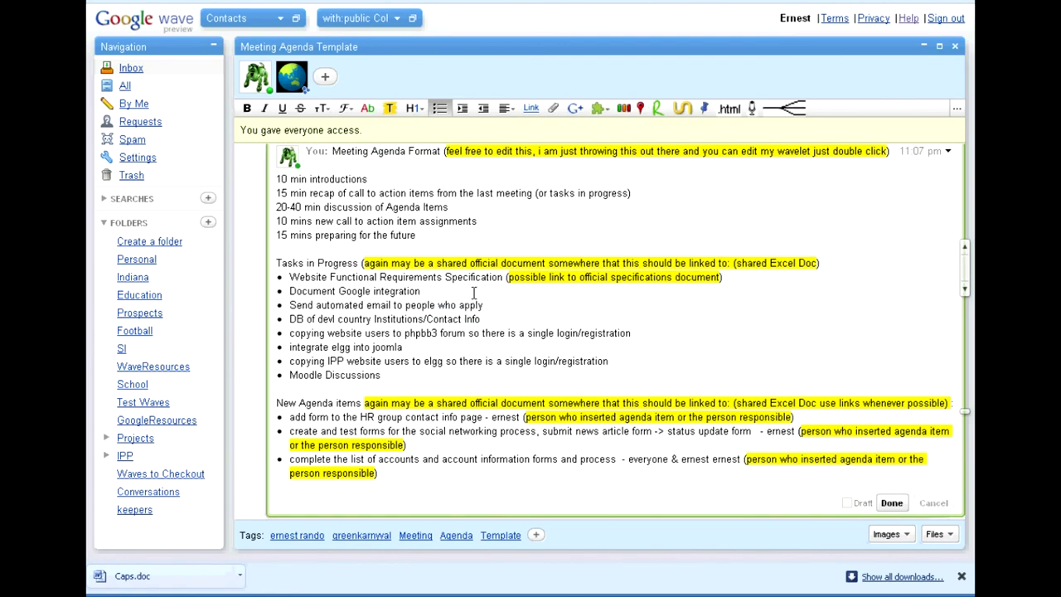
text(-)
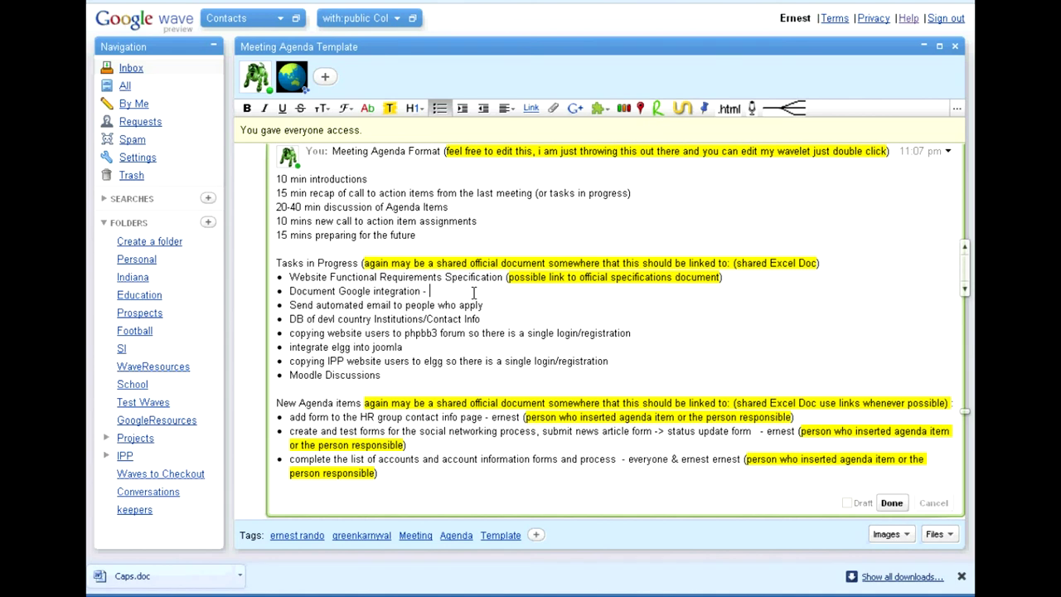
click(366, 109)
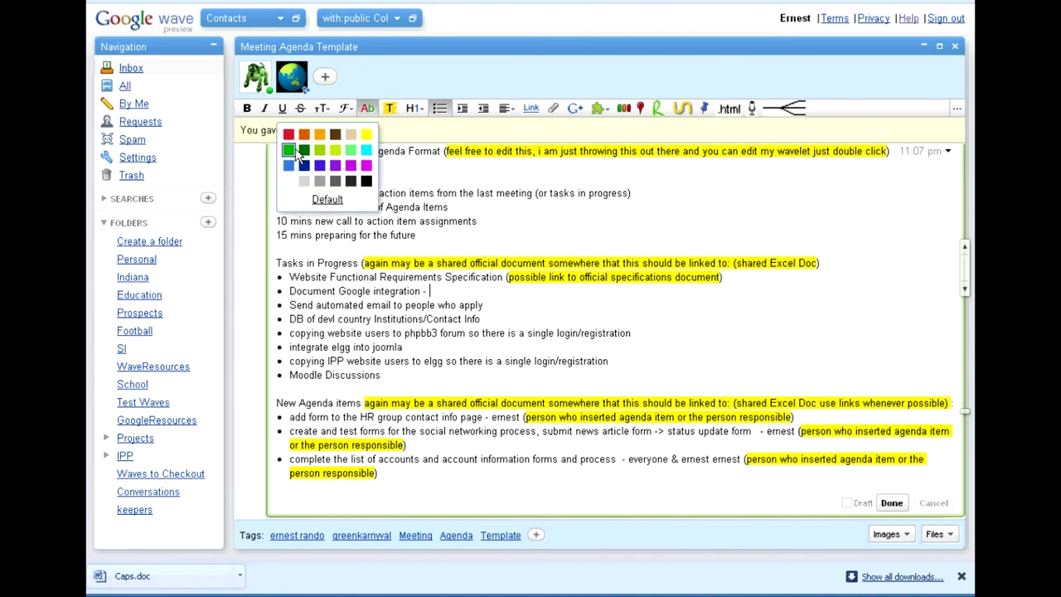
click(305, 150)
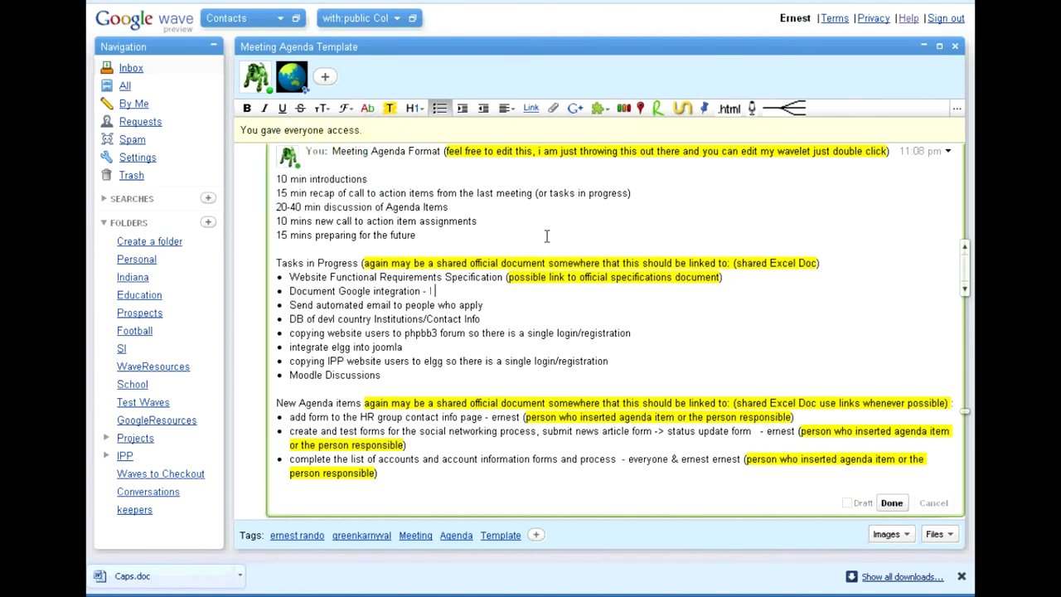
text(I took care of this this morning)
key(shift+Return)
scroll(497, 249, down, 6)
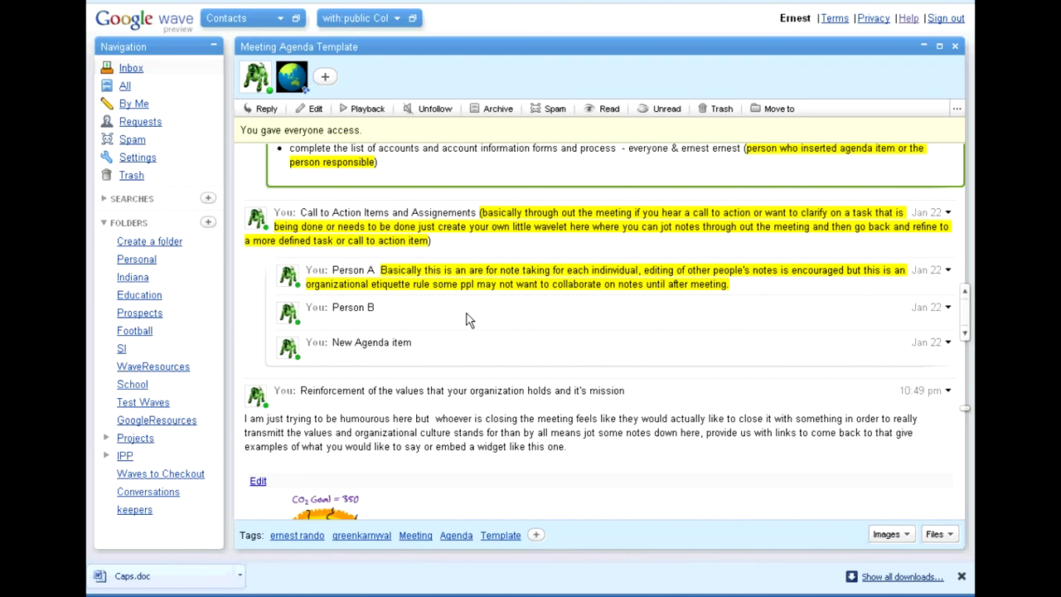
Review the New Agenda item reply under Call to Action Items and Assignements, along with the neighbouring task list and closing message
scroll(467, 319, down, 3)
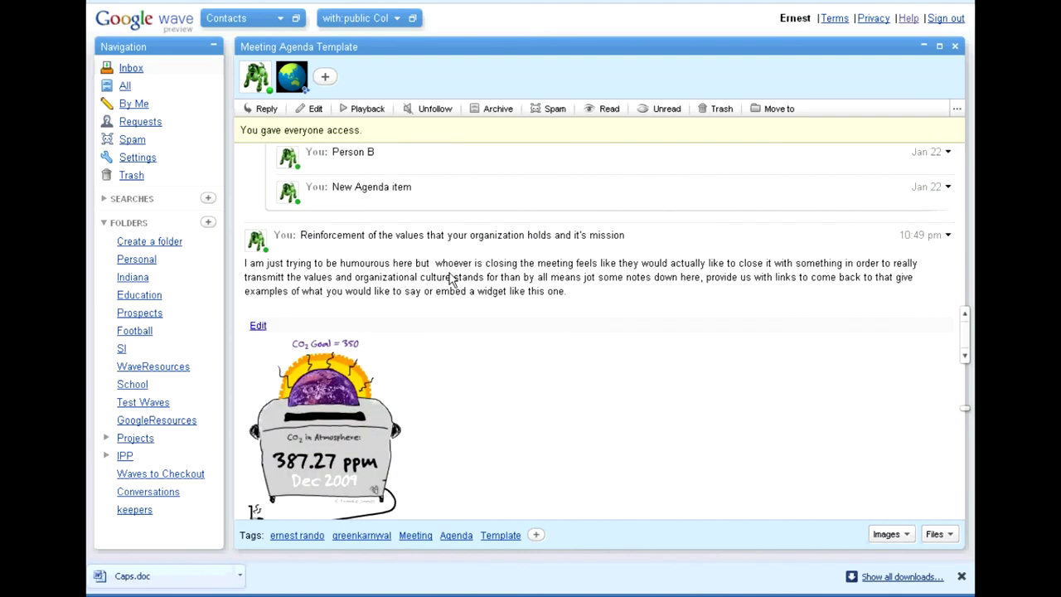
click(469, 201)
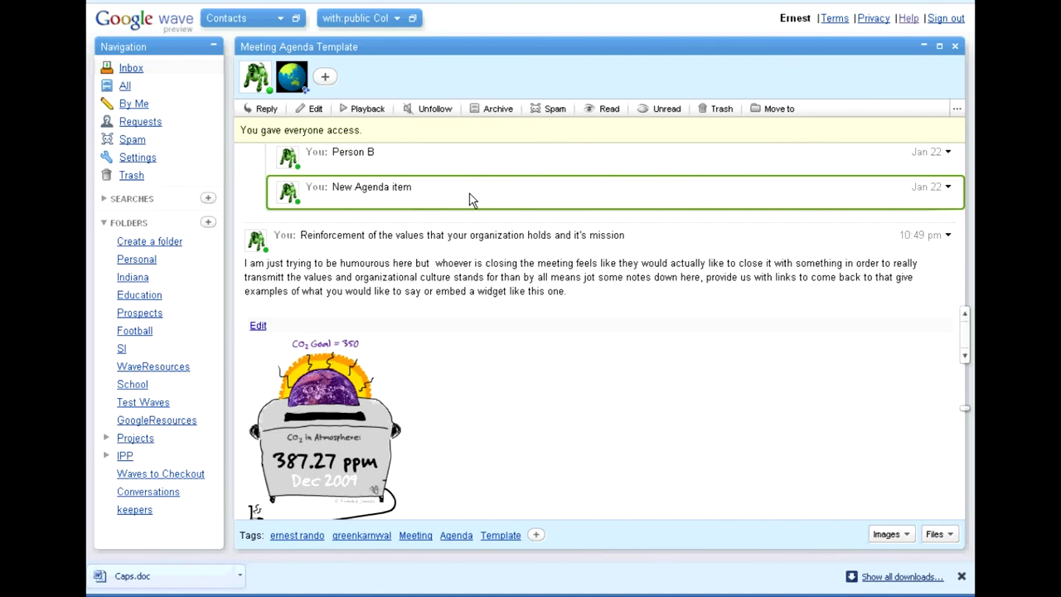
scroll(469, 202, up, 3)
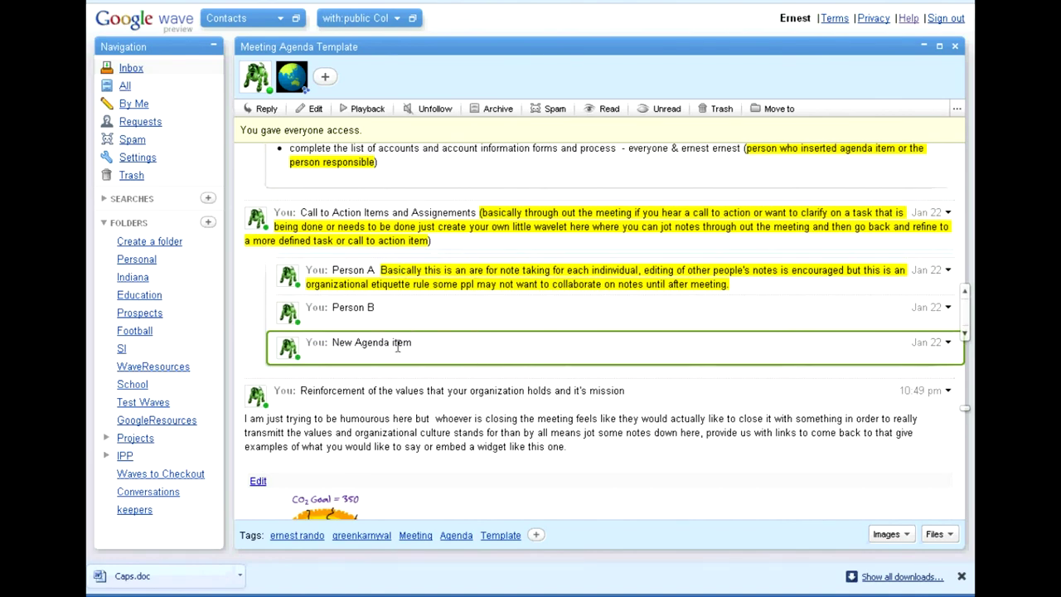
scroll(406, 352, up, 3)
scroll(438, 377, down, 3)
Highlight the heading "Reinforcement of the values that your organization holds and it's mission" and open its message with the CO2 widget for editing
scroll(437, 377, down, 5)
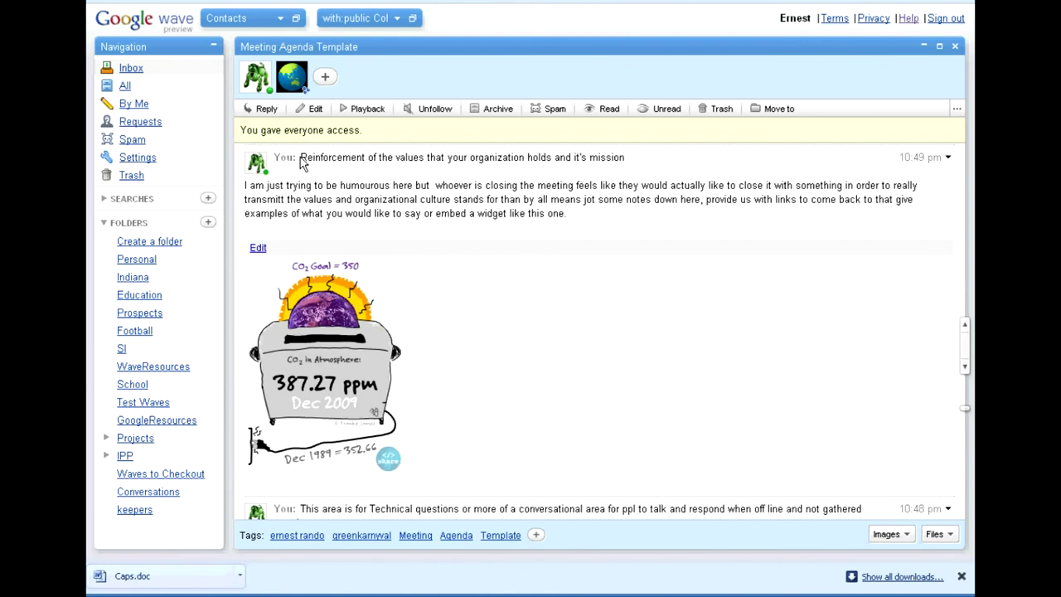
drag(300, 157, 626, 156)
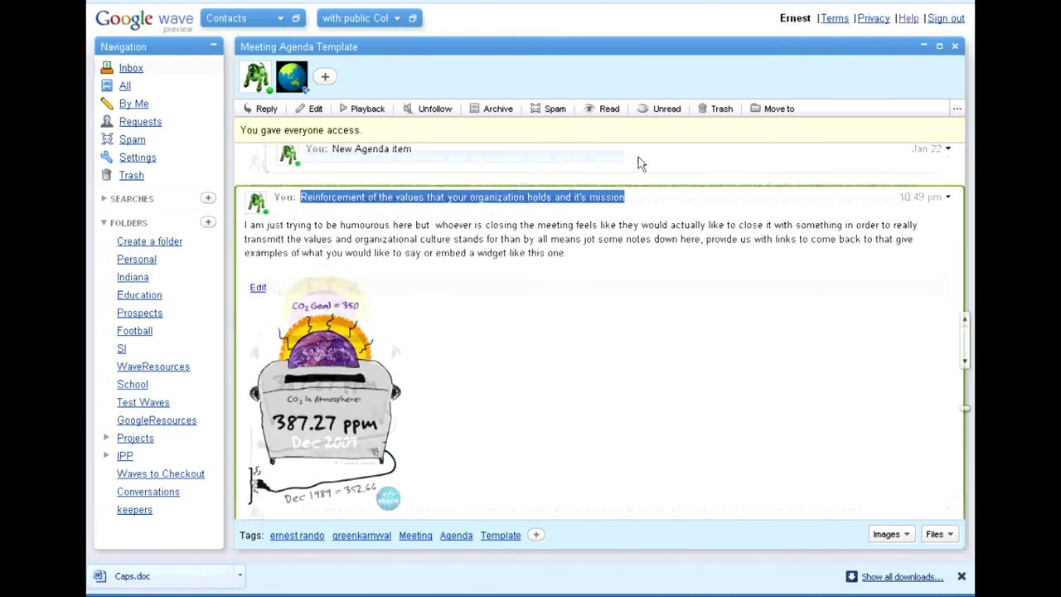
double_click(509, 328)
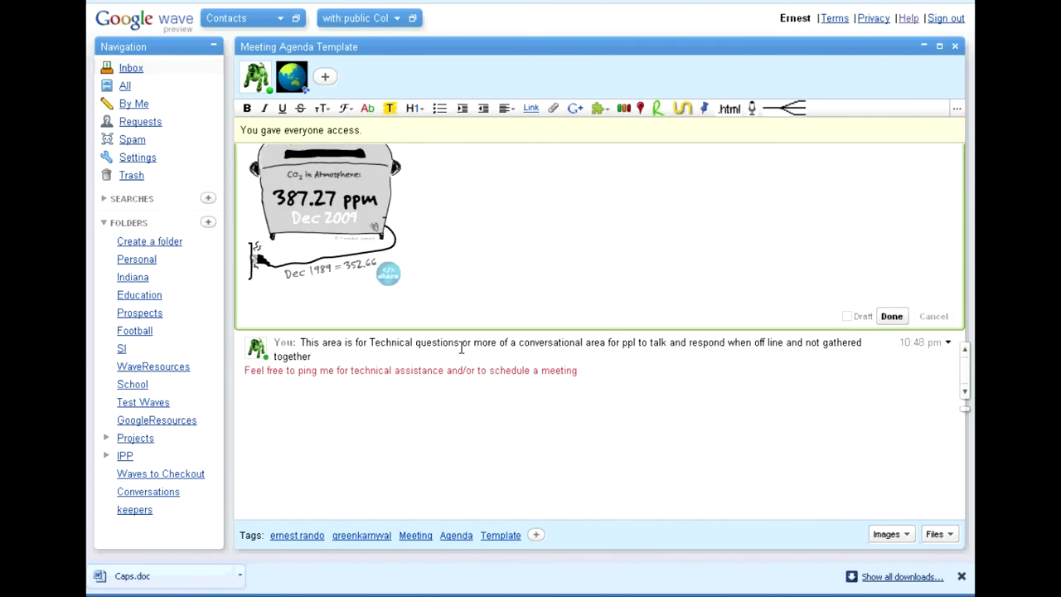